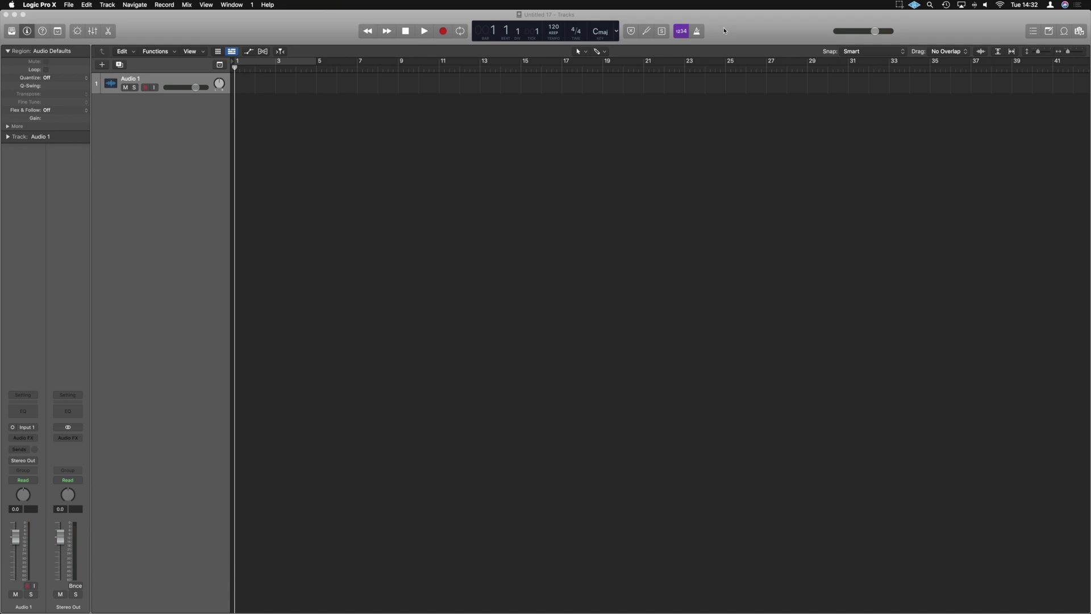
Show the Live Loops grid, hiding and then restoring the Tracks view beside it.
left_click(218, 53)
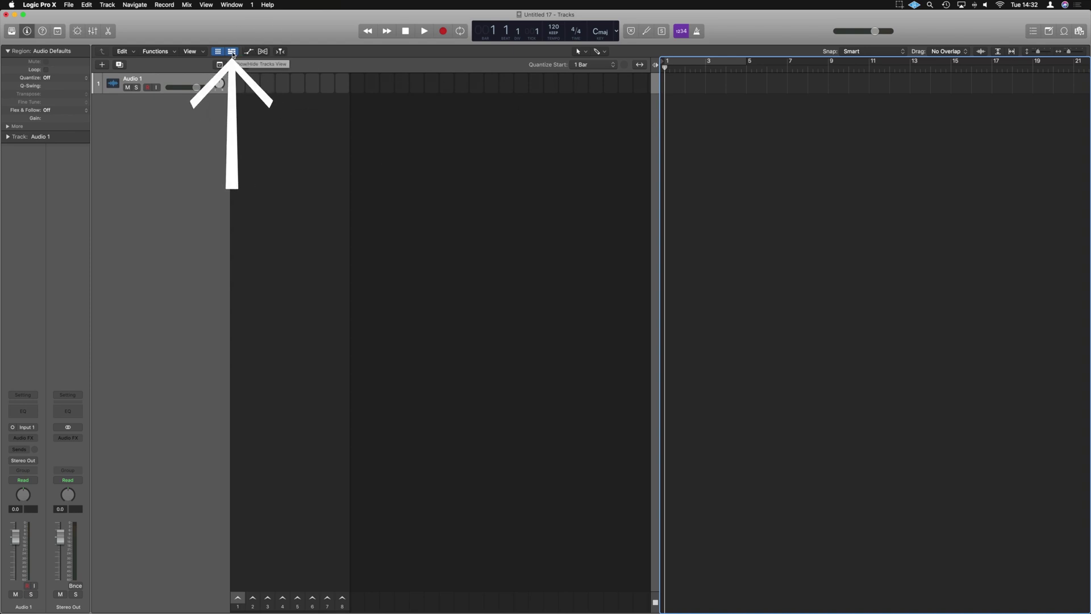
left_click(232, 53)
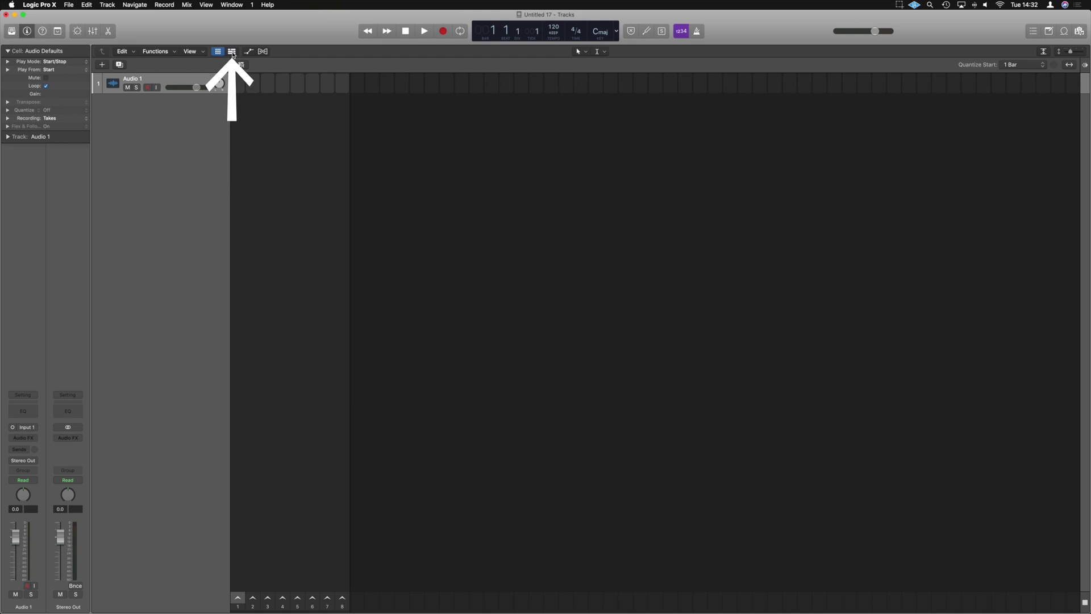
left_click(232, 53)
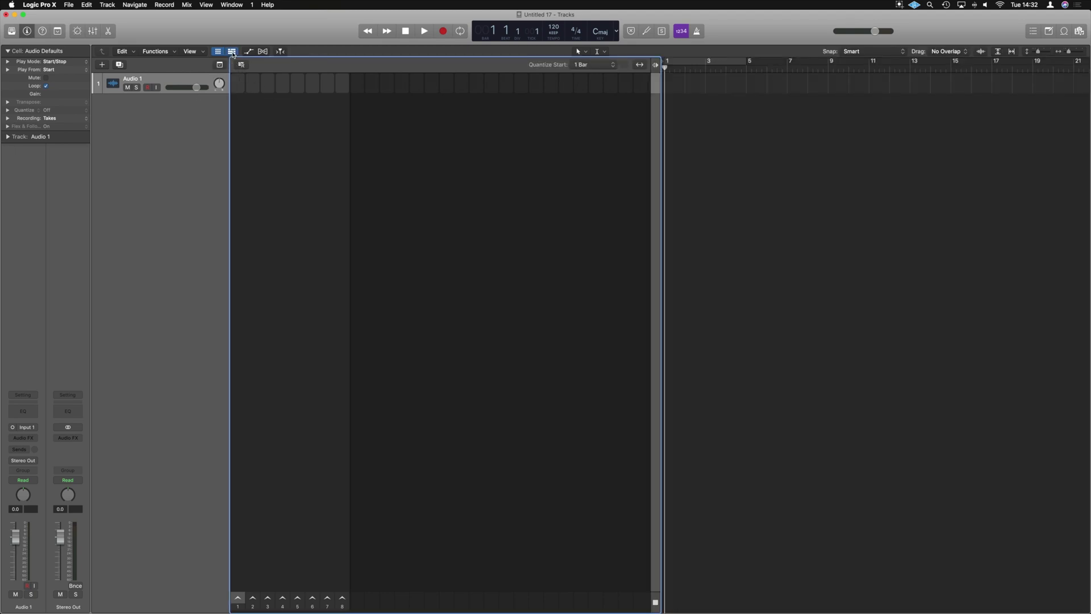
left_click(1064, 31)
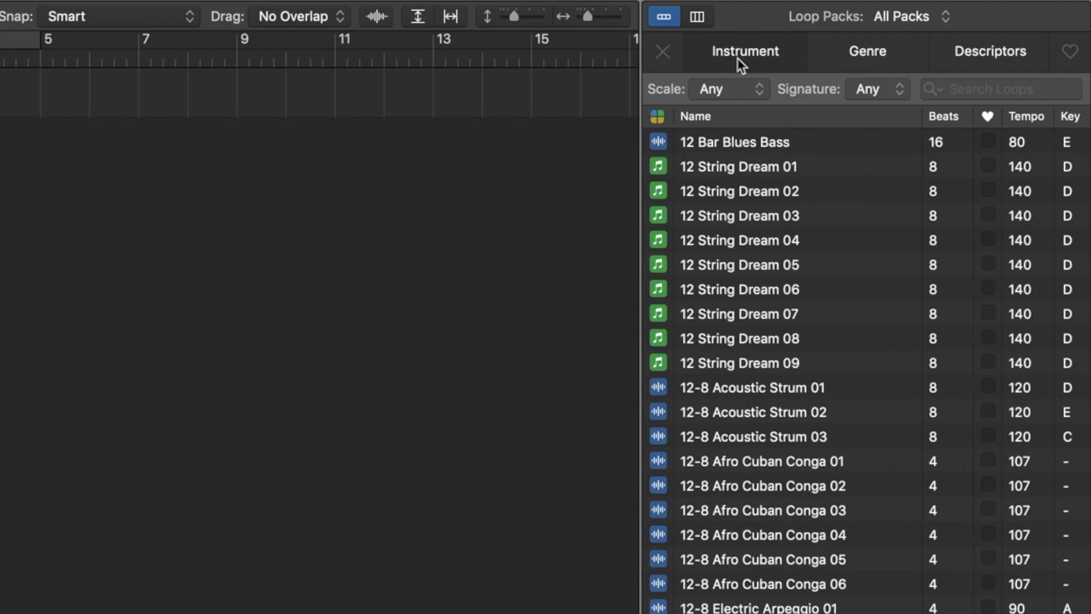
Filter the loops to All Drums, sort by Tempo, and preview Midrange Sub Thump Beat.
left_click(945, 67)
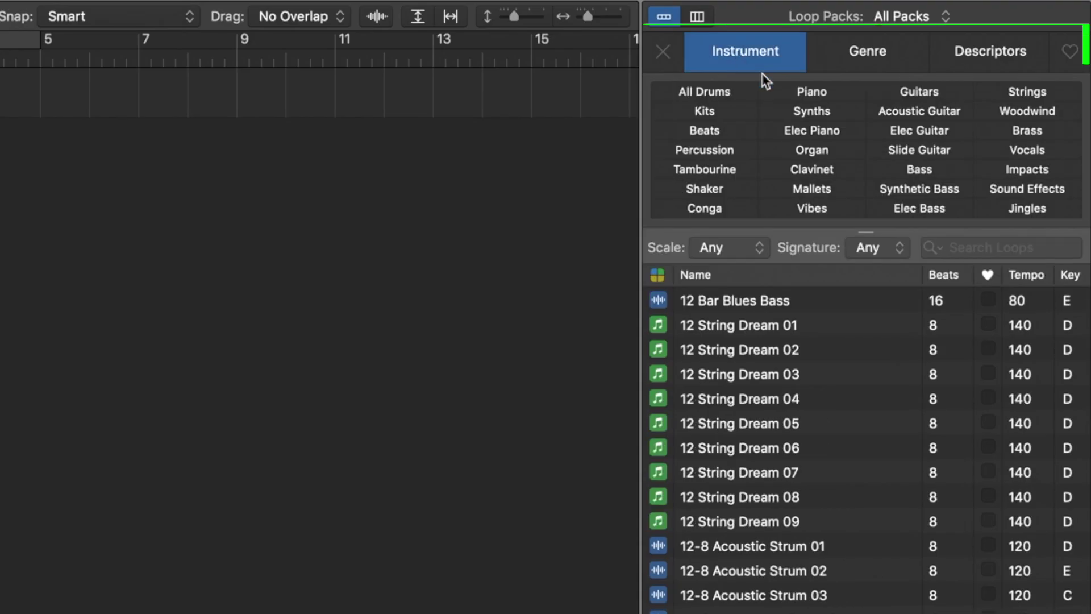
left_click(721, 92)
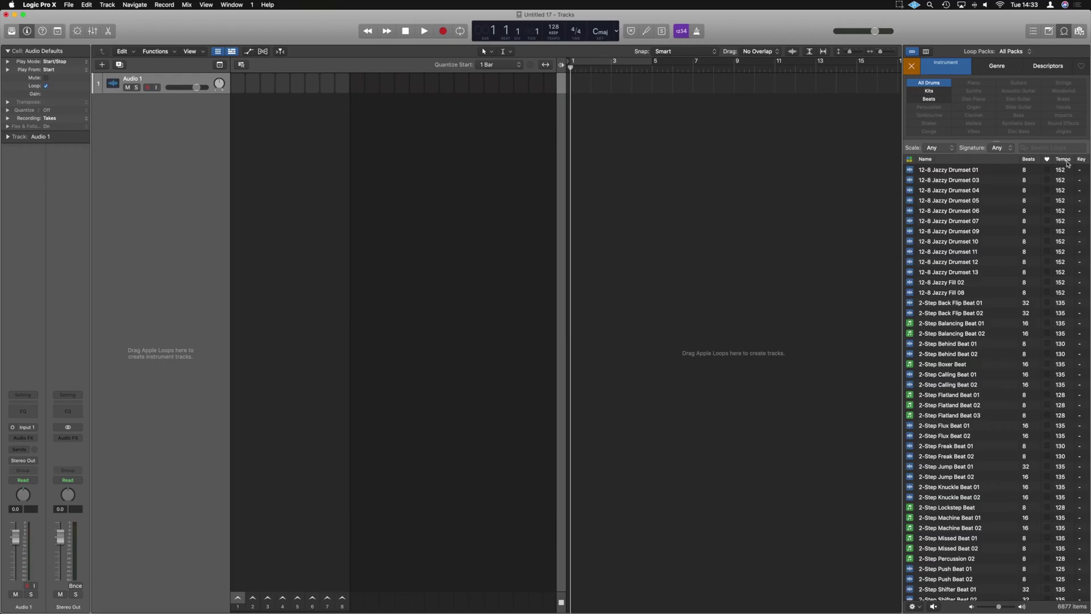
left_click(1027, 275)
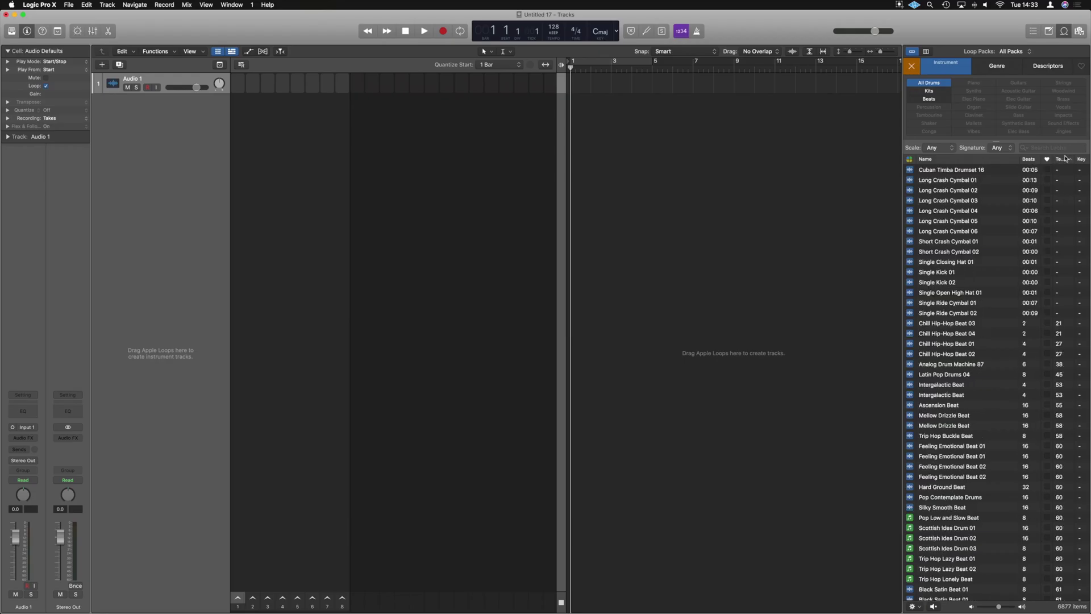
scroll(995, 250, "down", 20)
left_click(960, 232)
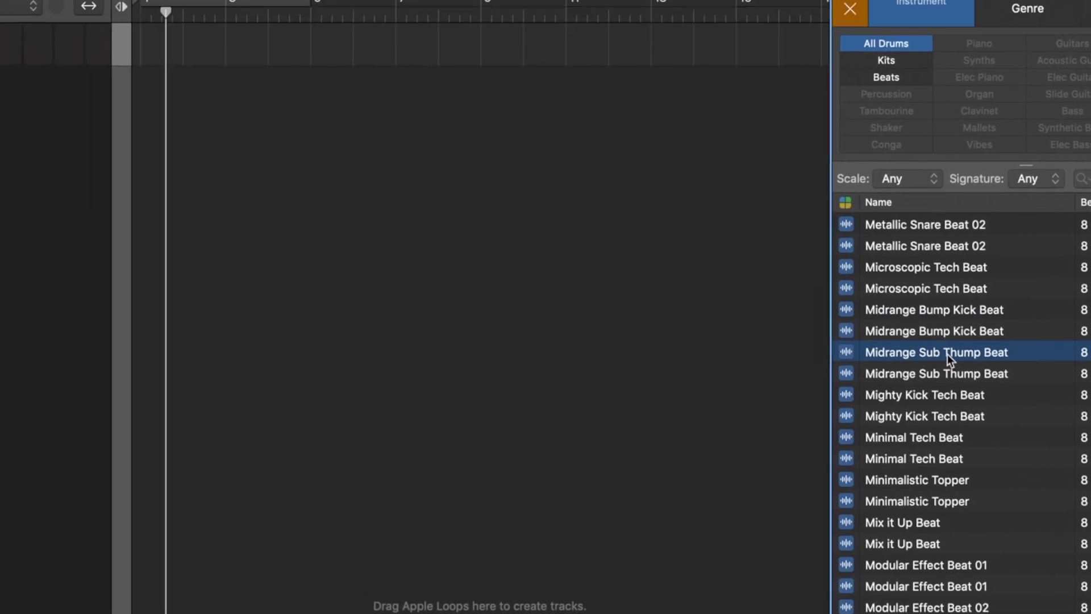
Drop Midrange Sub Thump Beat into the first Live Loops cell, then zoom in and test-play it.
left_click_drag(960, 234, 558, 101)
left_click_drag(388, 184, 243, 93)
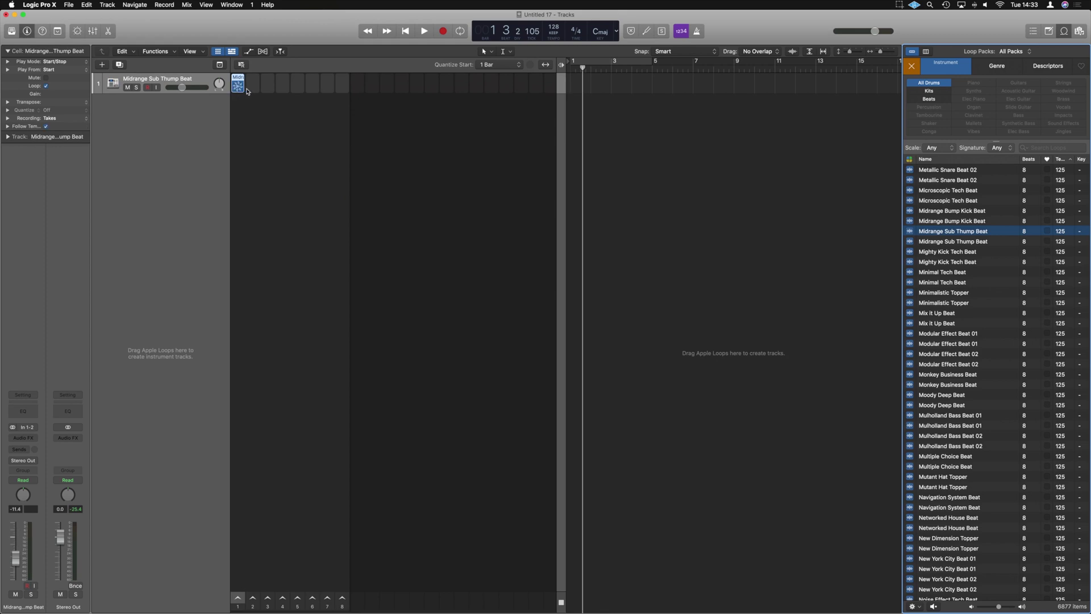
left_click_drag(224, 97, 221, 138)
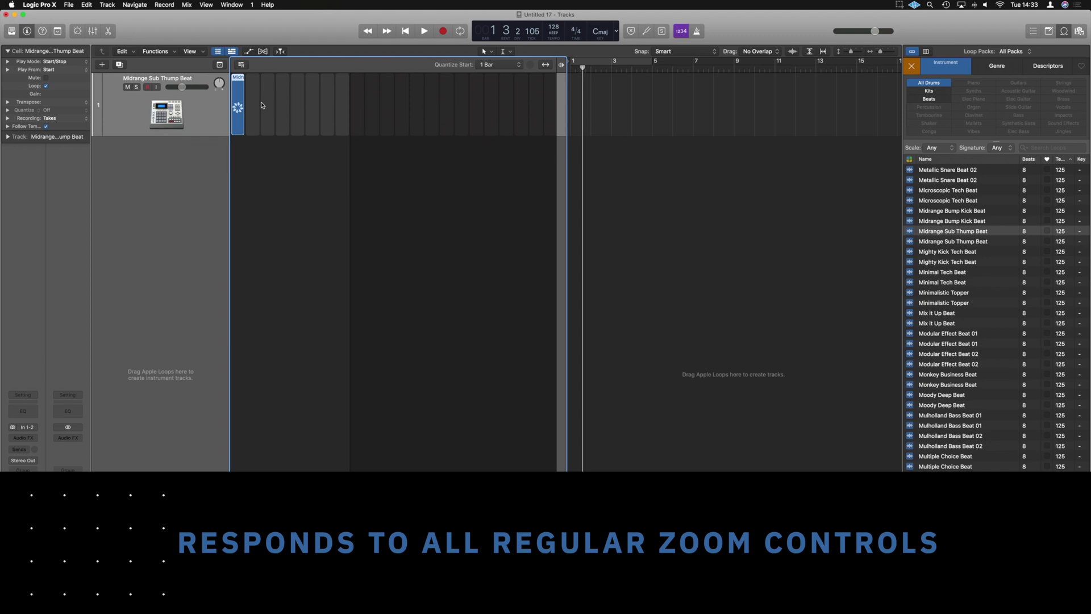
scroll(245, 108, "up", 5)
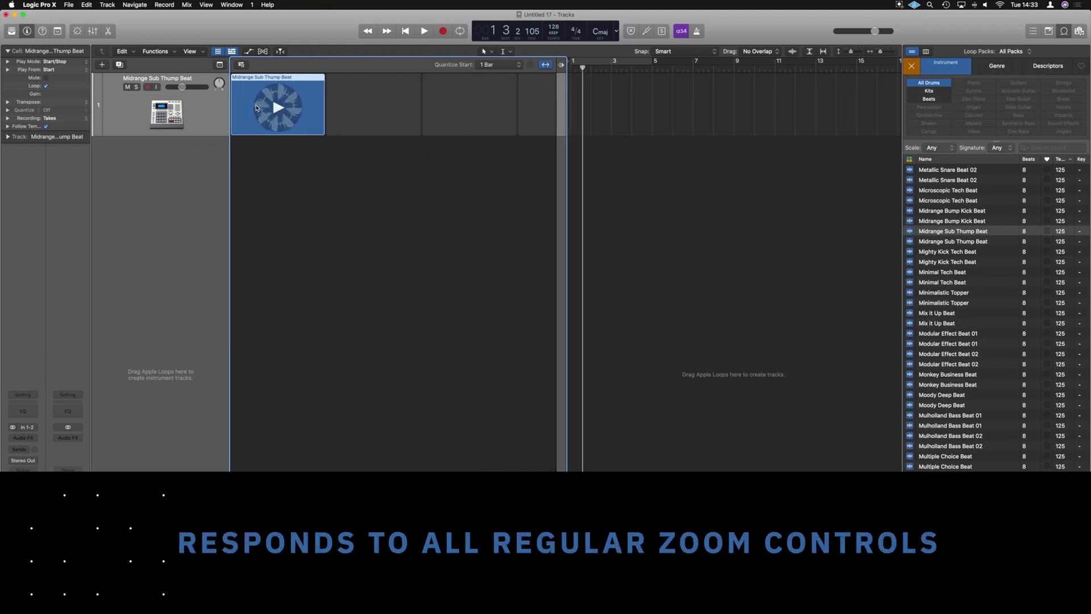
key("z")
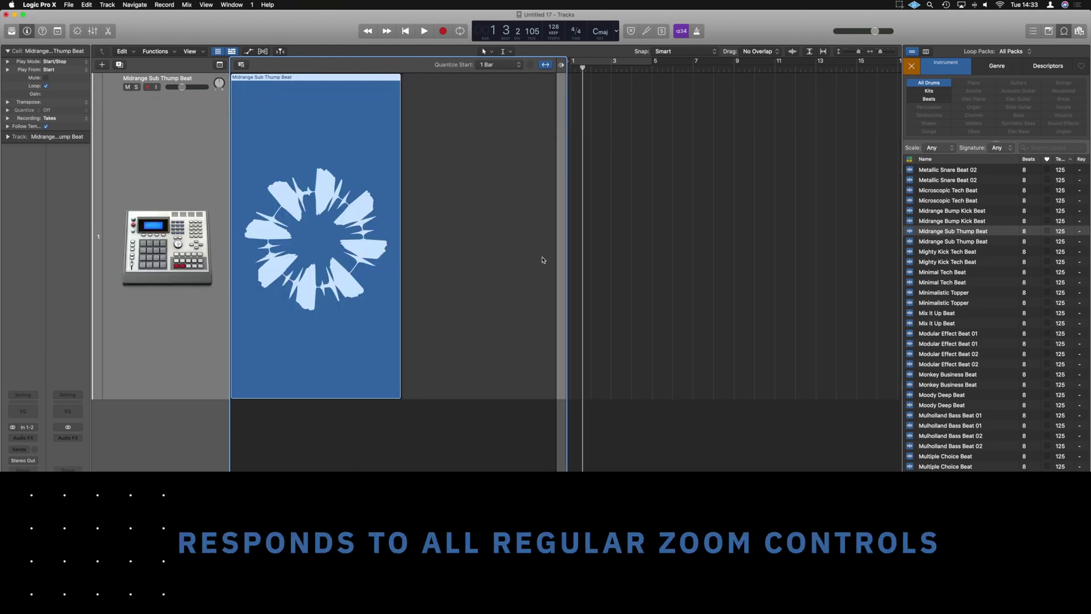
left_click(316, 239)
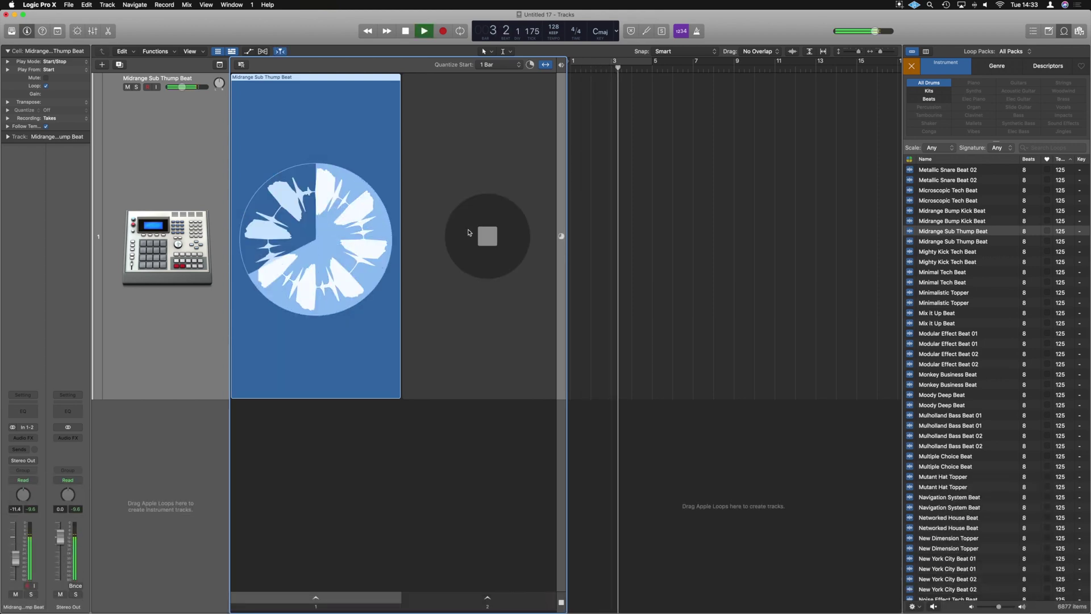
left_click(469, 232)
left_click_drag(220, 399, 204, 137)
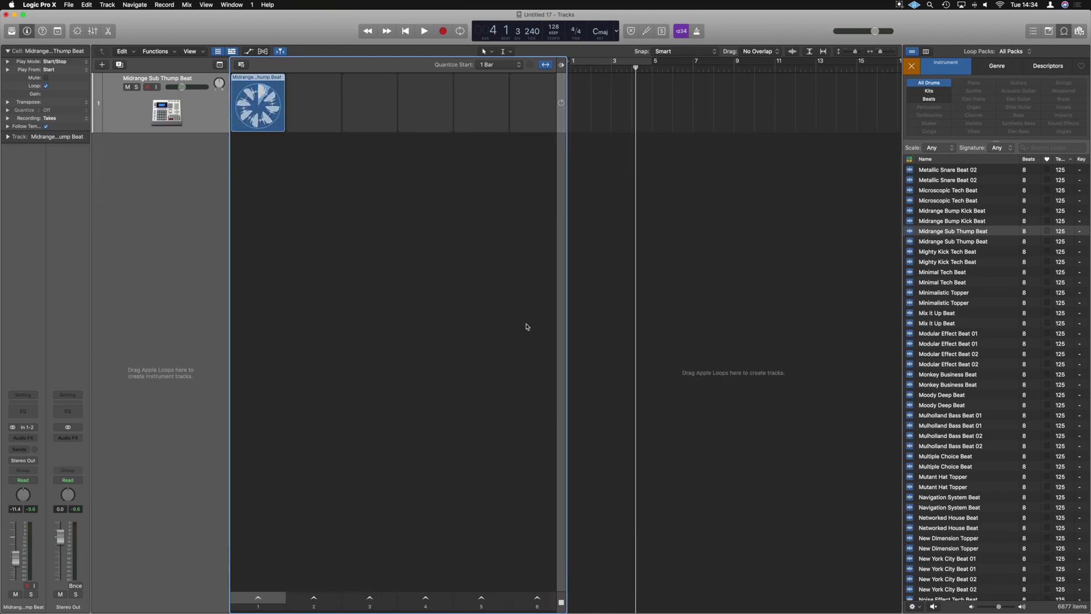
Create an Inst 1 track with Sampler (Multi-Sample) and close the Sampler window.
left_click(102, 65)
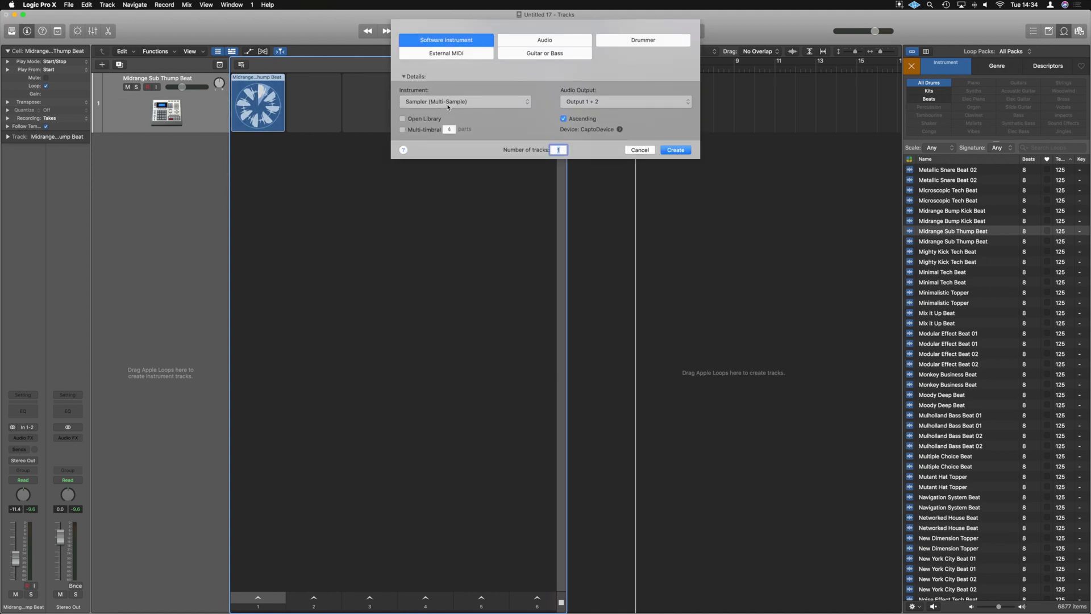
left_click(674, 151)
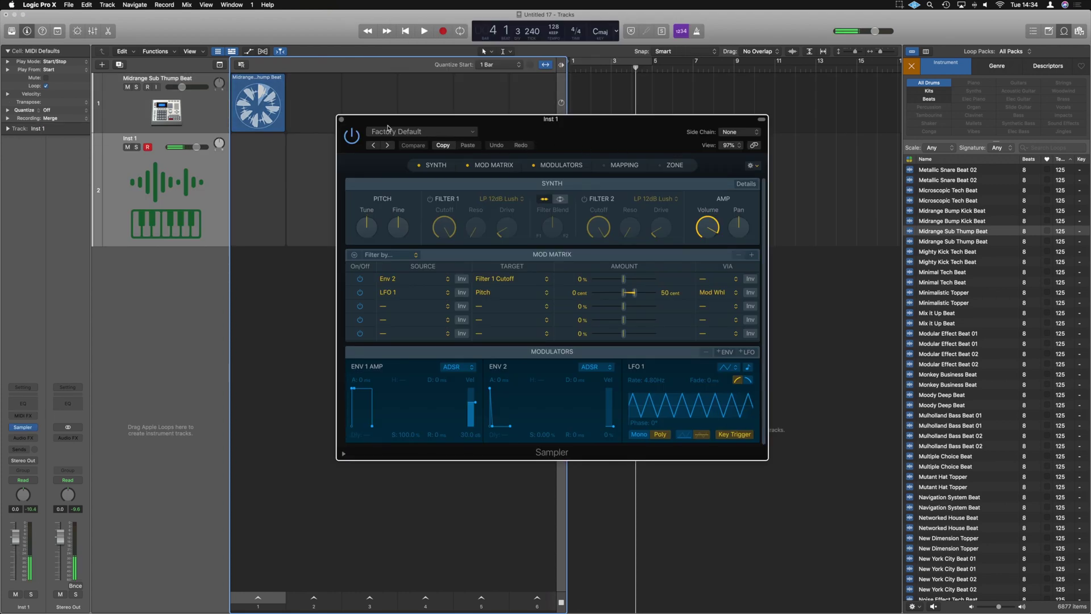
left_click_drag(537, 123, 602, 153)
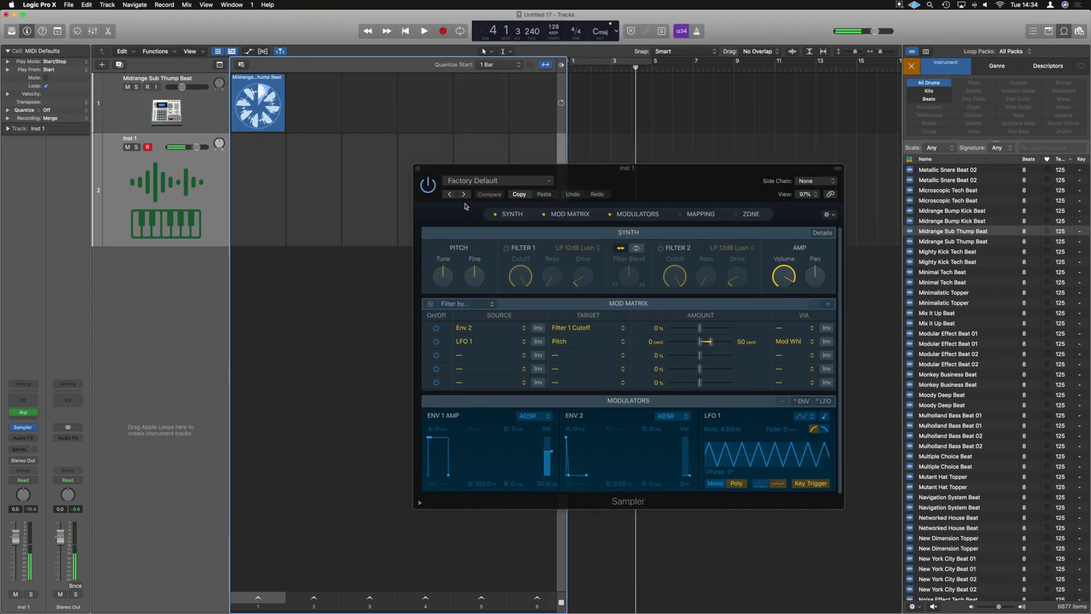
left_click(419, 169)
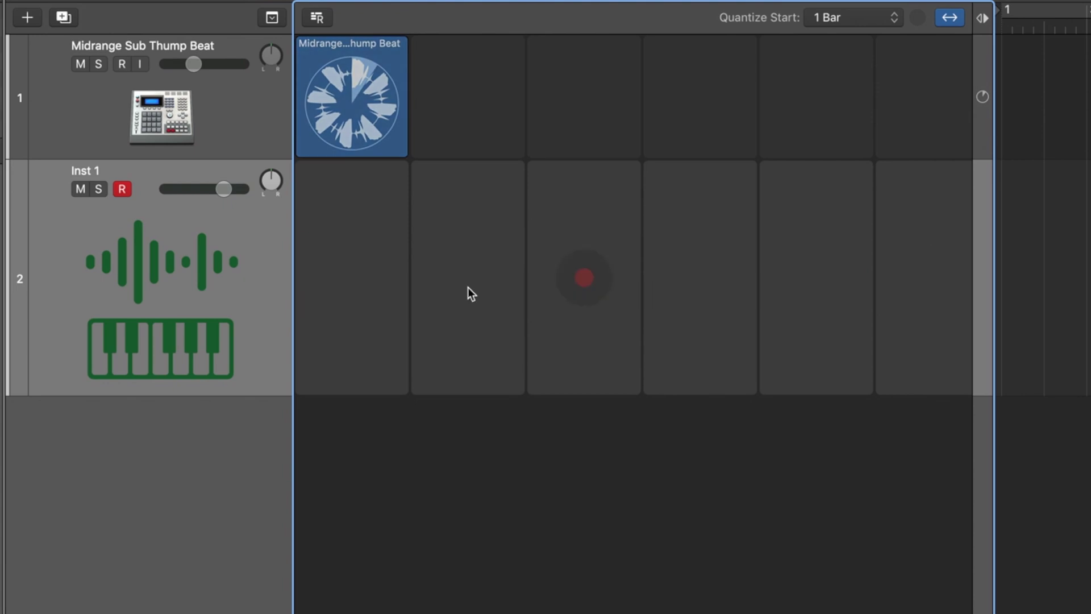
Record a part into Inst 1's scene 1 cell, play the take back, then stop.
left_click(353, 278)
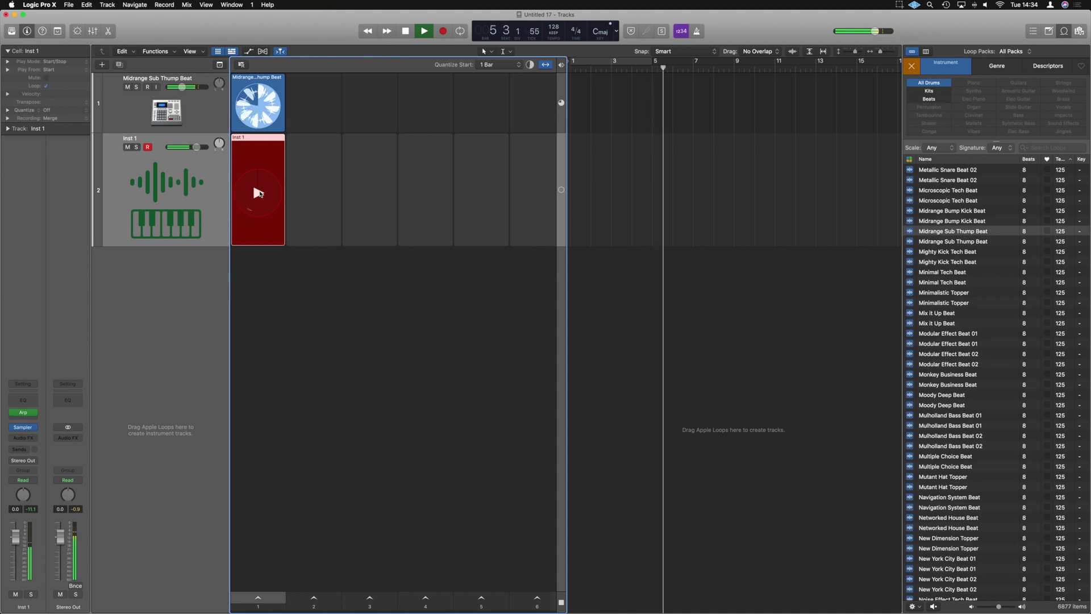
left_click(258, 193)
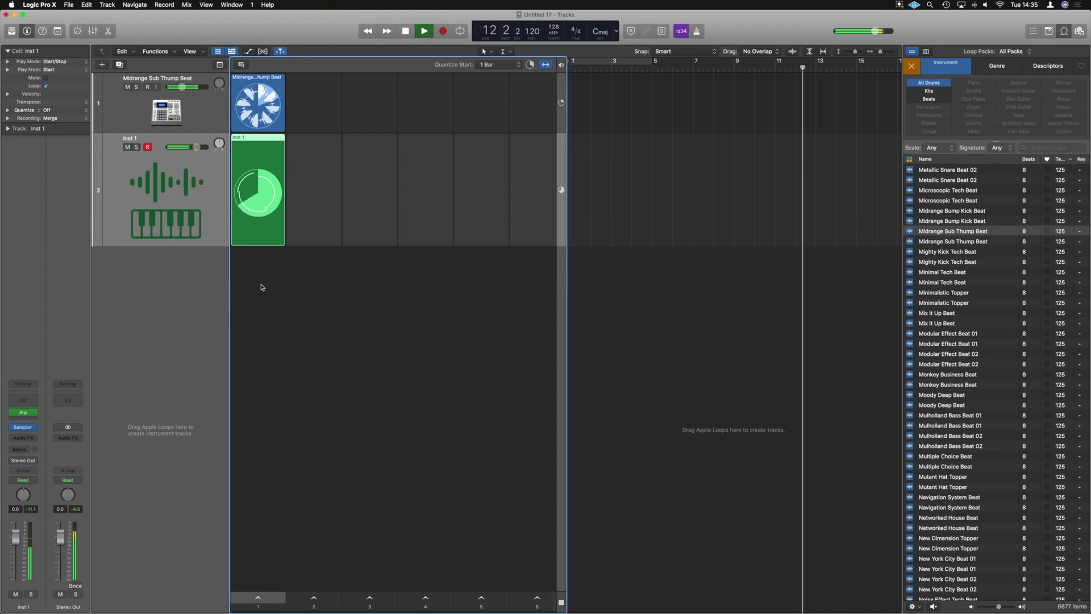
key("space")
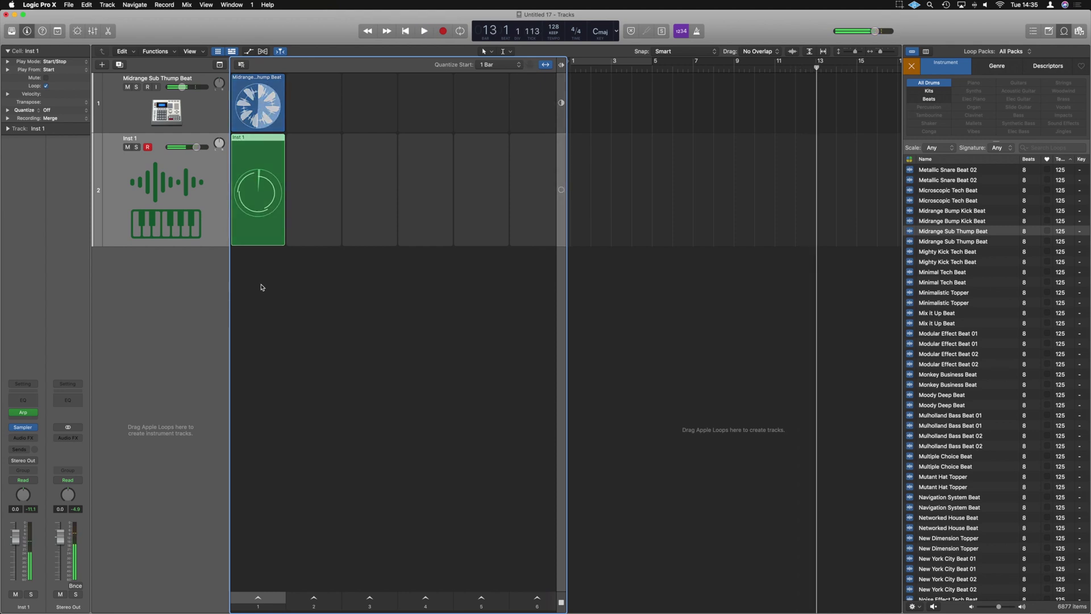
Select the recorded Inst 1 cell, play it once through, then stop playback.
left_click(262, 287)
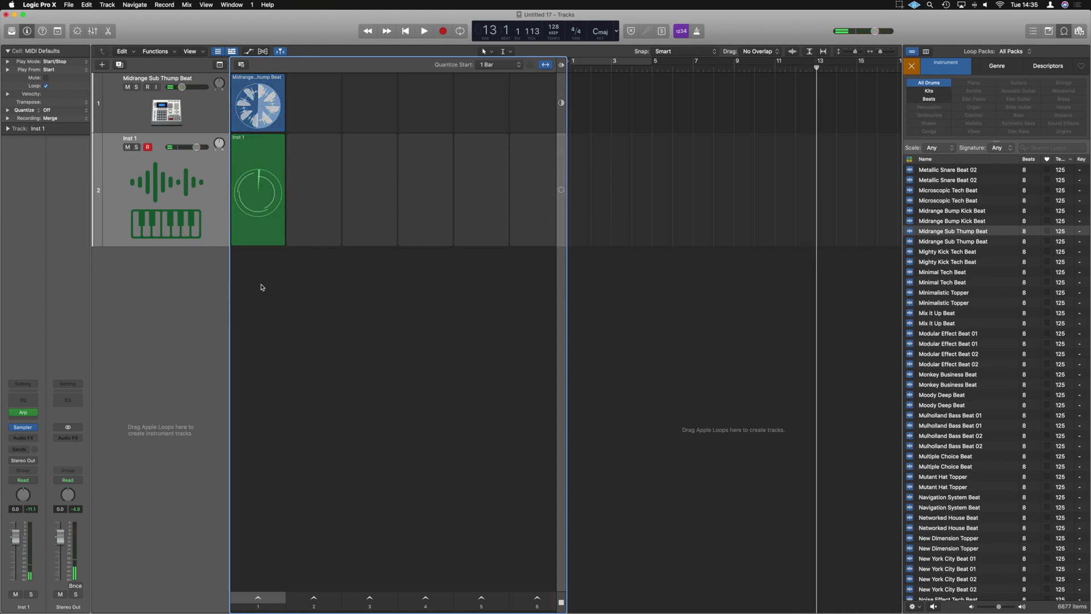
left_click(623, 161)
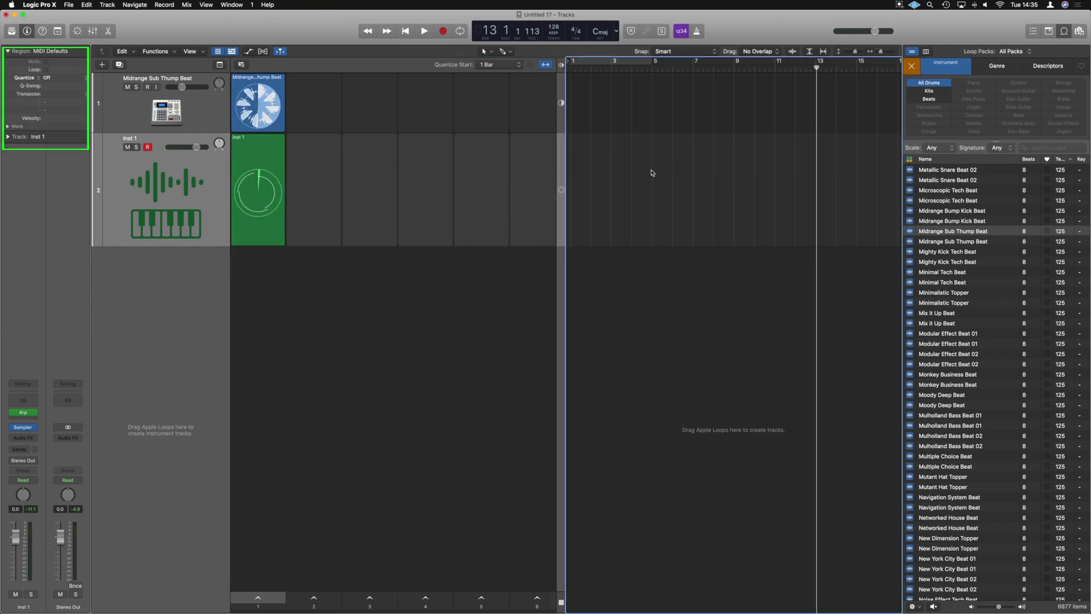
left_click(271, 153)
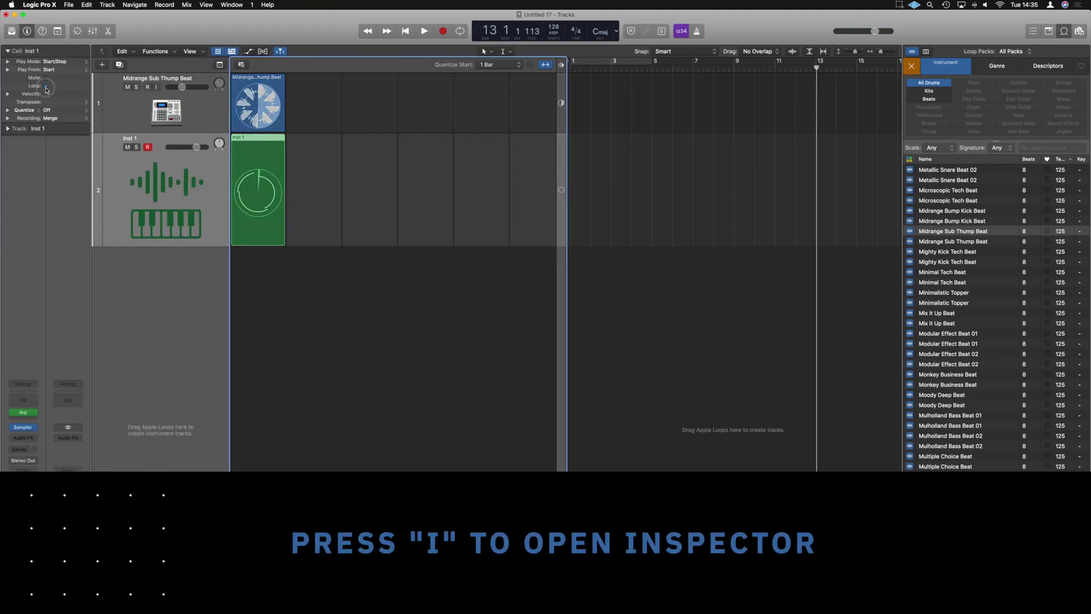
left_click(257, 193)
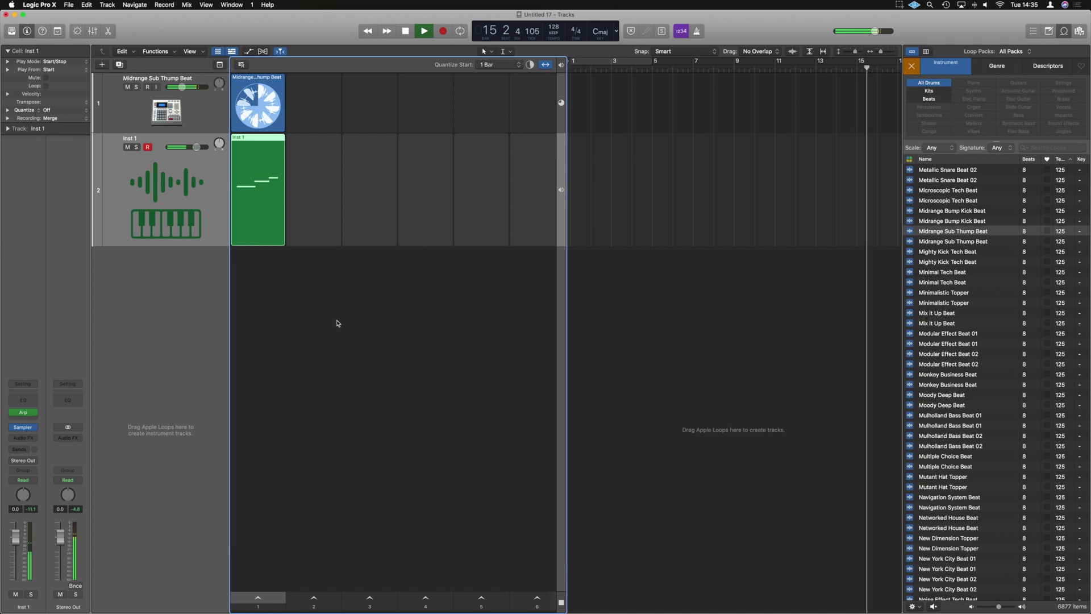
key("space")
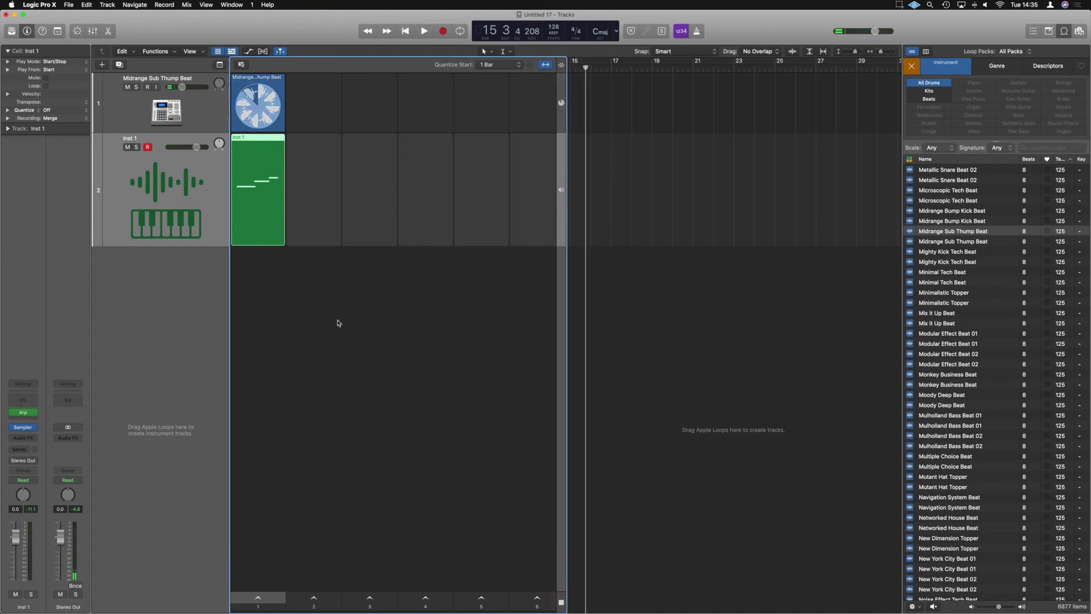
Enable Loop on the Inst 1 cell, keeping Play From Start and Start/Stop play mode.
left_click(48, 86)
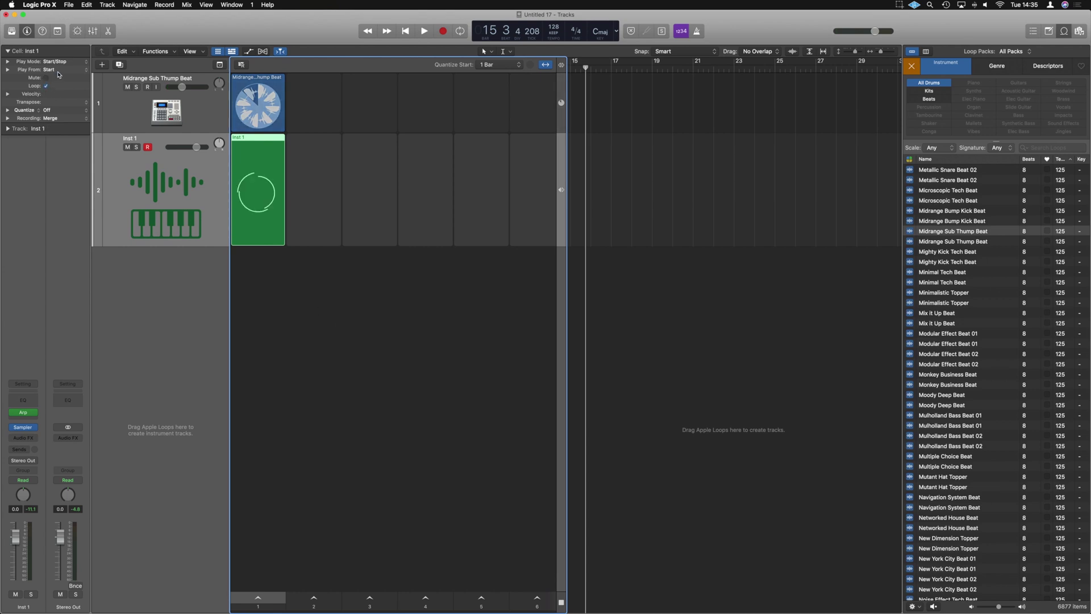
left_click(59, 71)
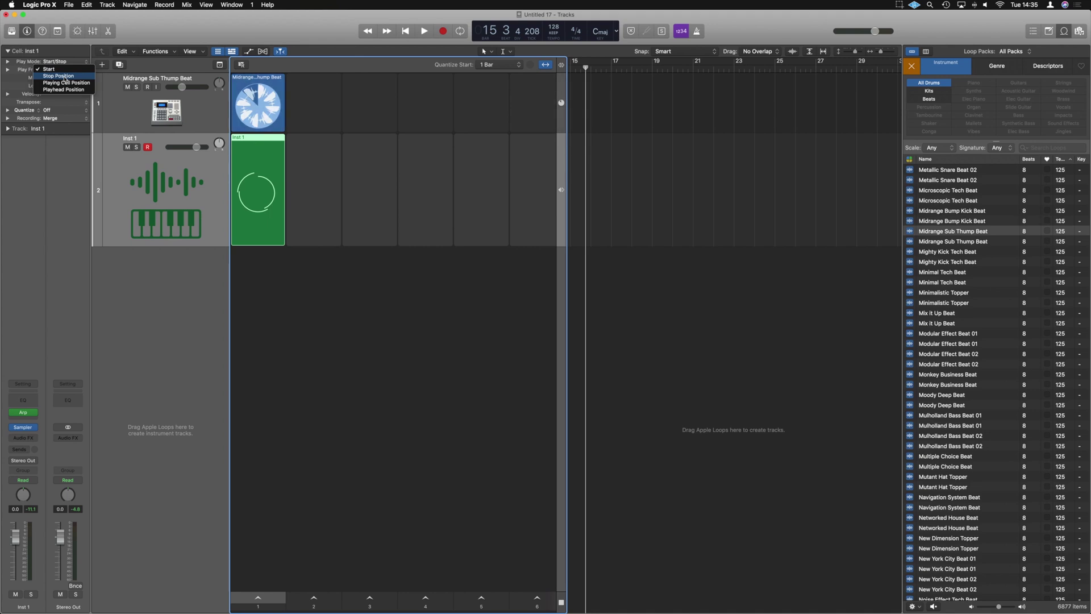
left_click(65, 76)
left_click(56, 62)
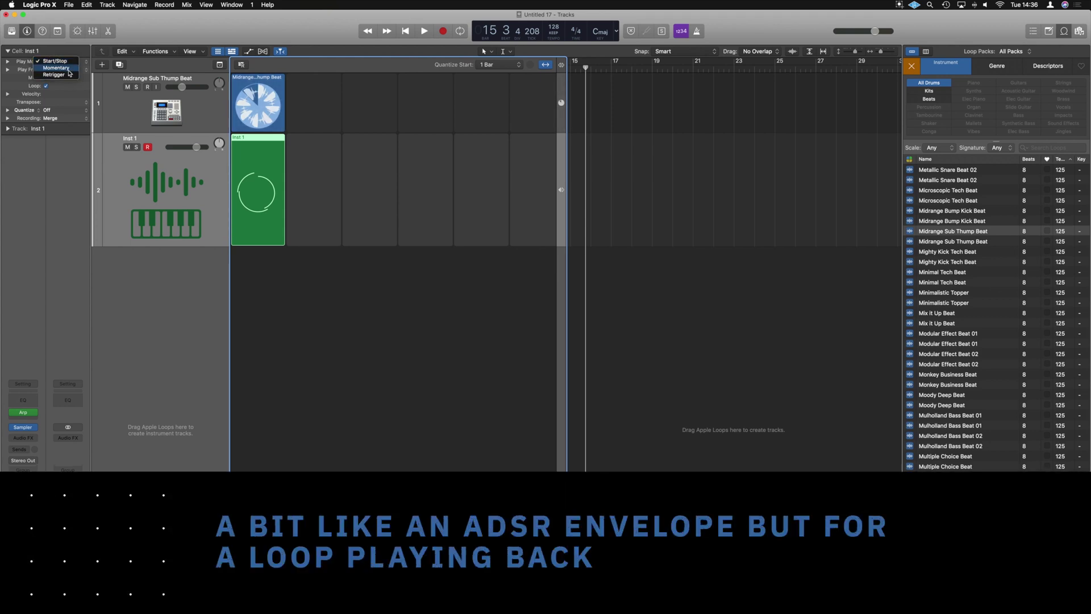
key("Escape")
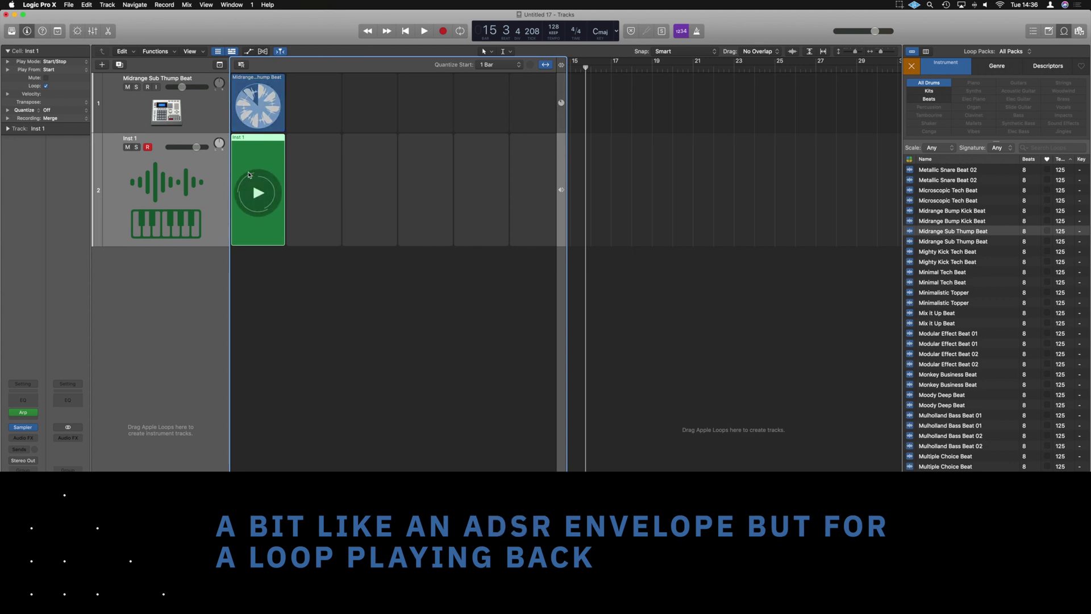
mouse_move(305, 175)
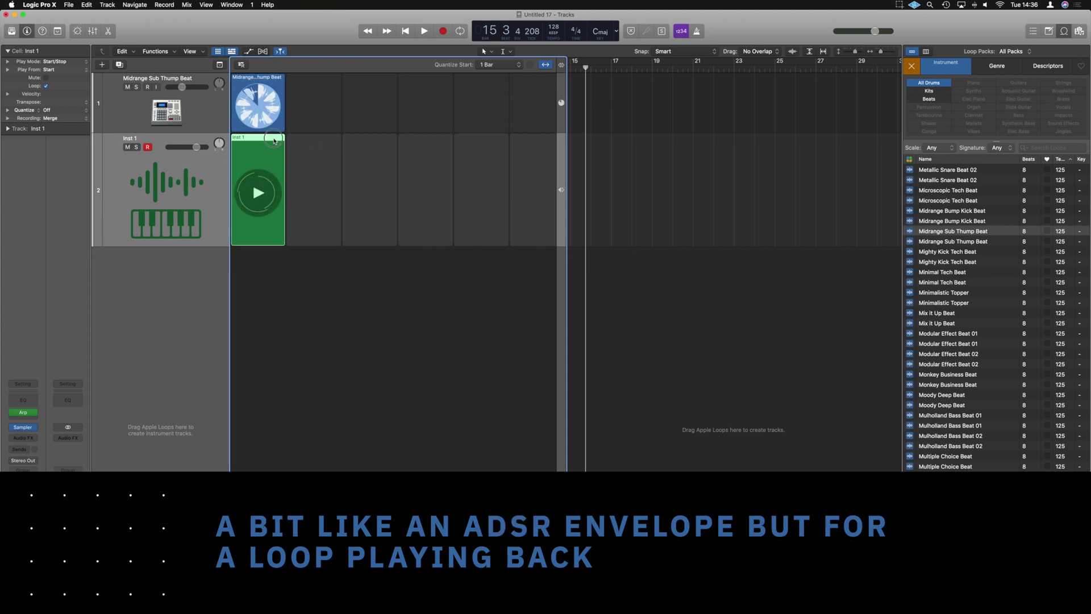
left_click(47, 111)
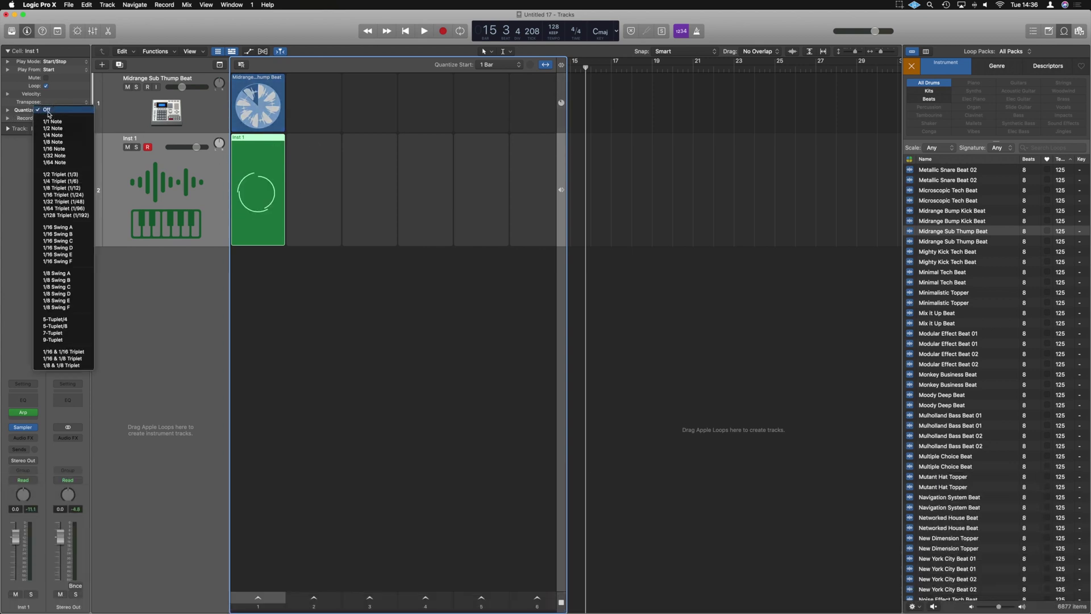
left_click(72, 143)
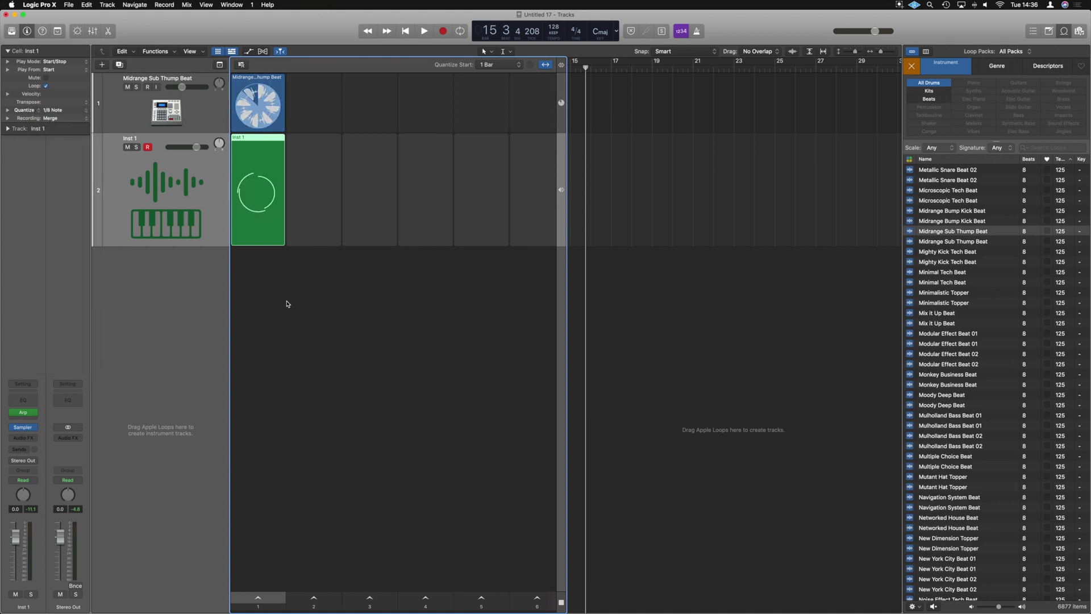
key("space")
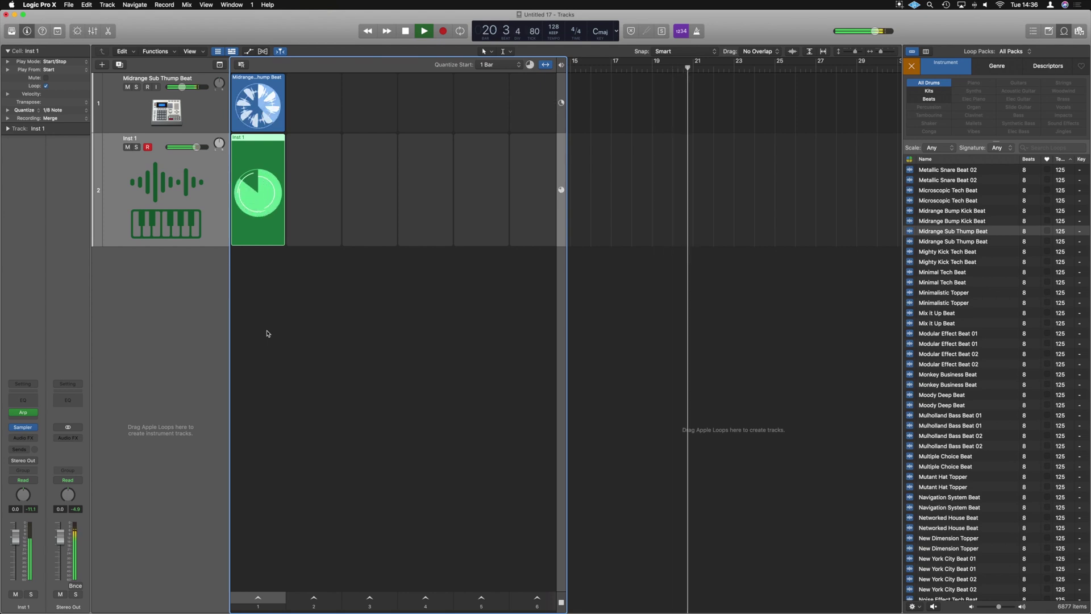
key("space")
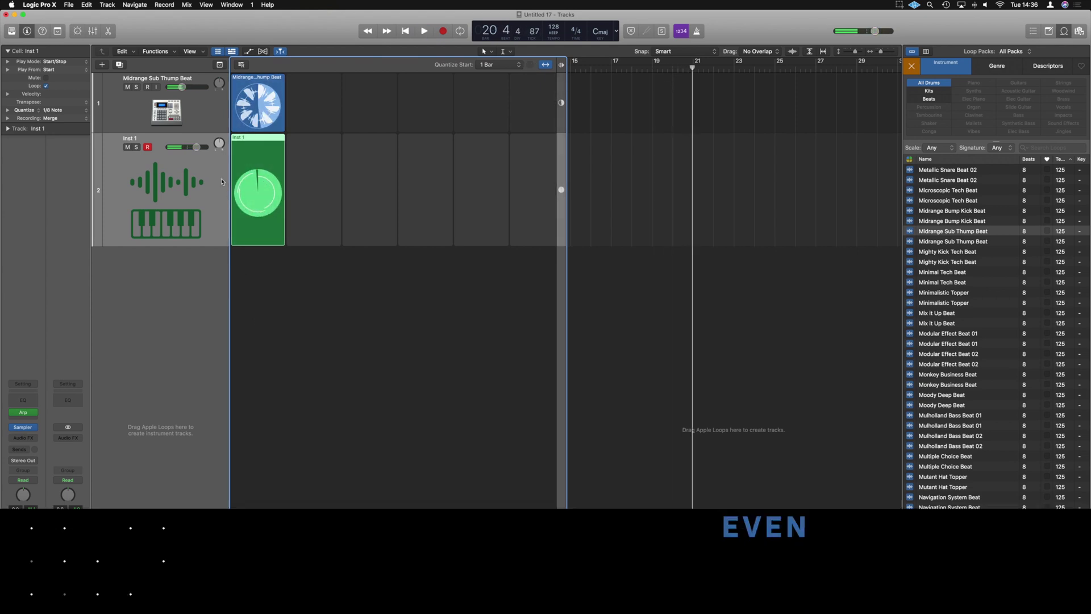
Open the Inst 1 cell's Piano Roll, audition a bass note, close it, and restart playback.
key("e")
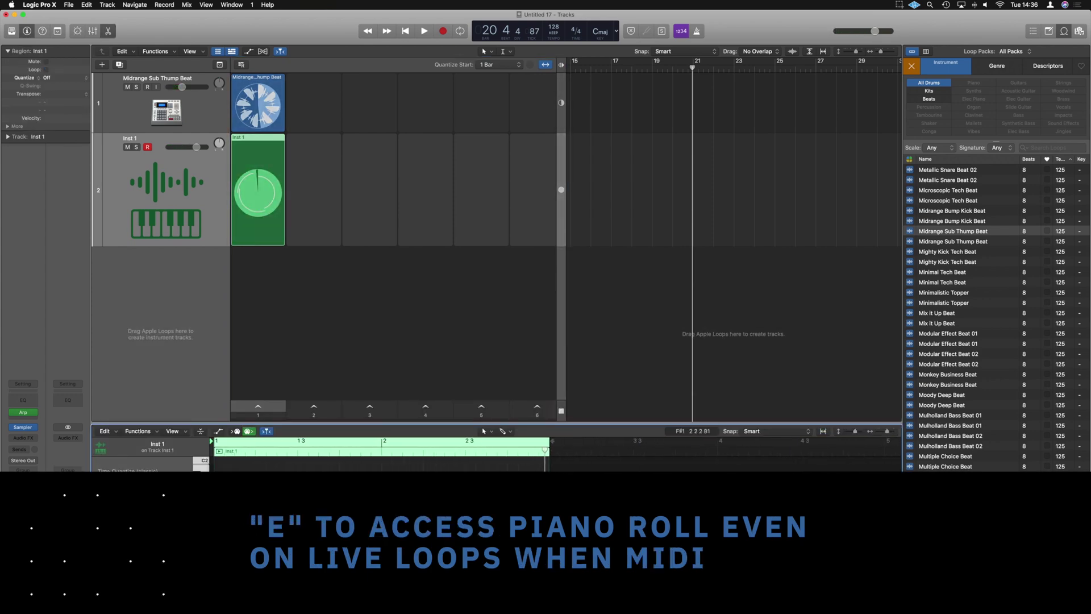
left_click(529, 483)
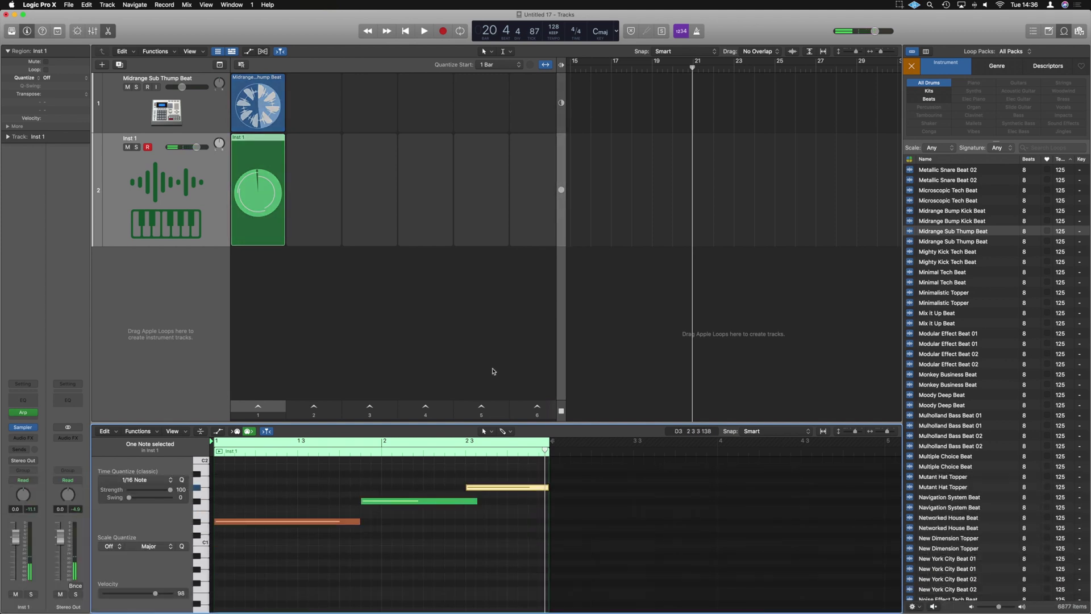
key("e")
key("space")
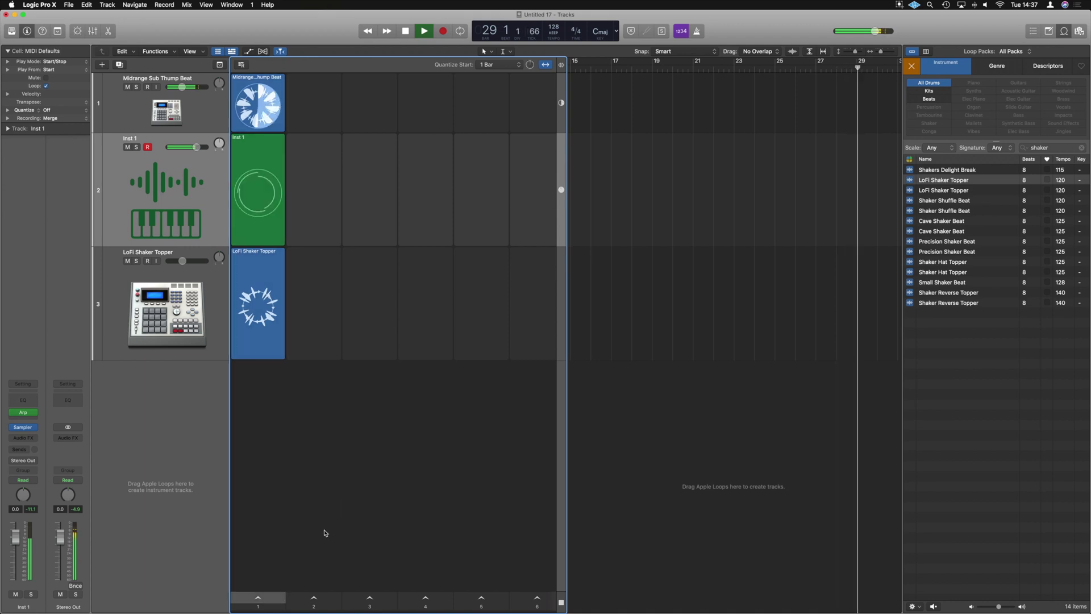
Trigger scene 1 with the drum, Inst 1 and LoFi Shaker Topper cells, then stop.
left_click(258, 600)
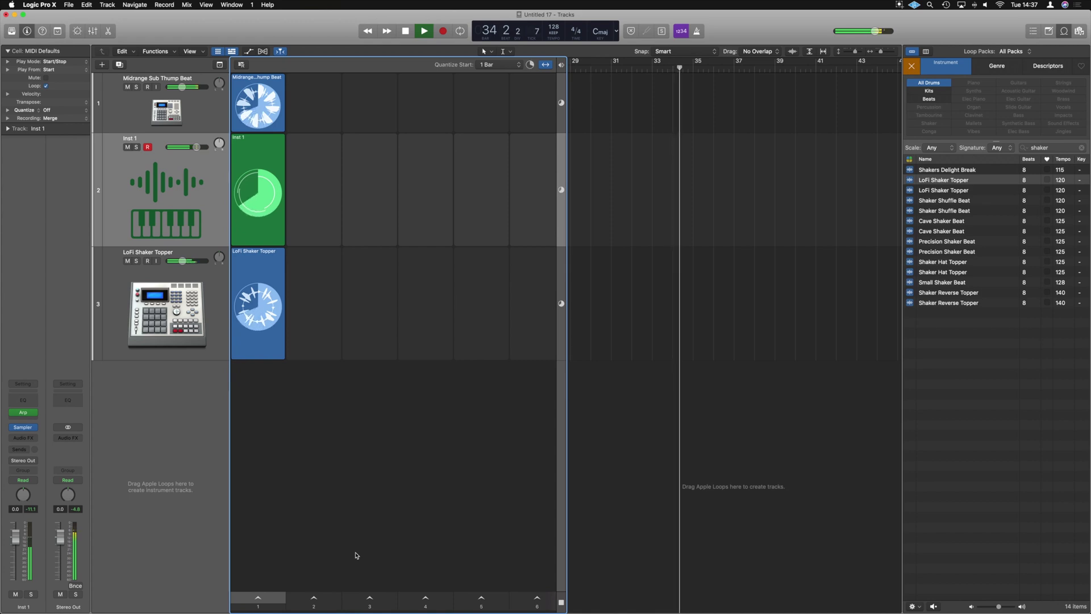
key("space")
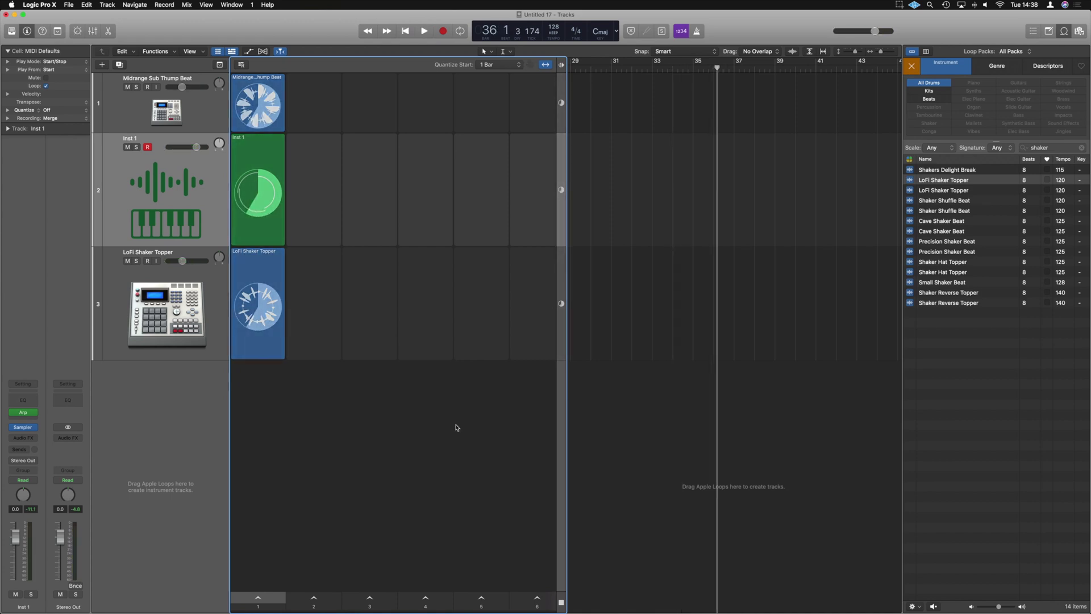
left_click(489, 67)
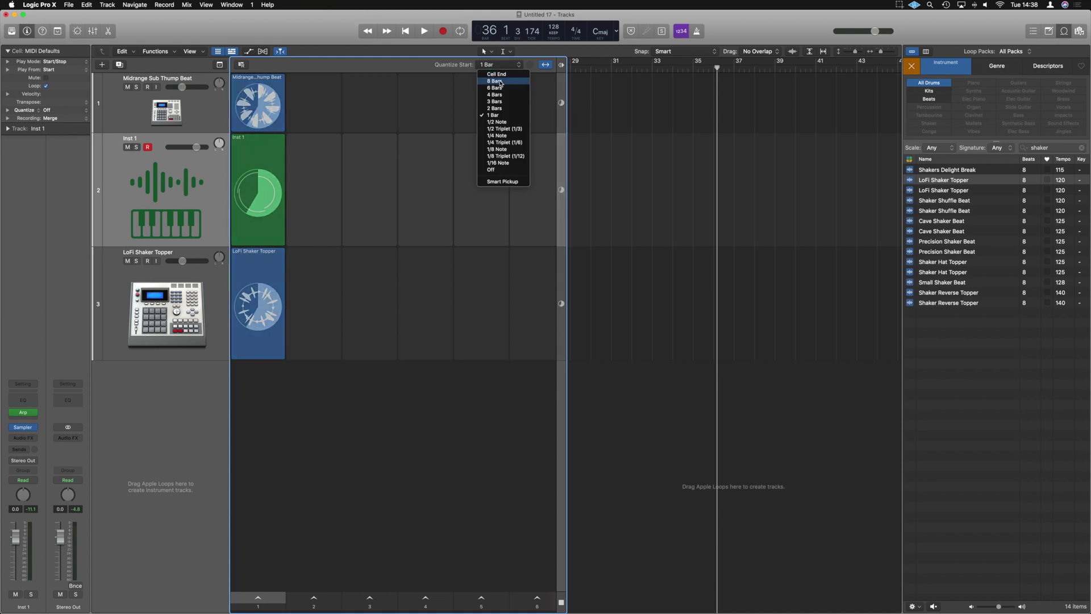
Choose Off in the Quantize Start pop-up above the Live Loops grid.
left_click(504, 170)
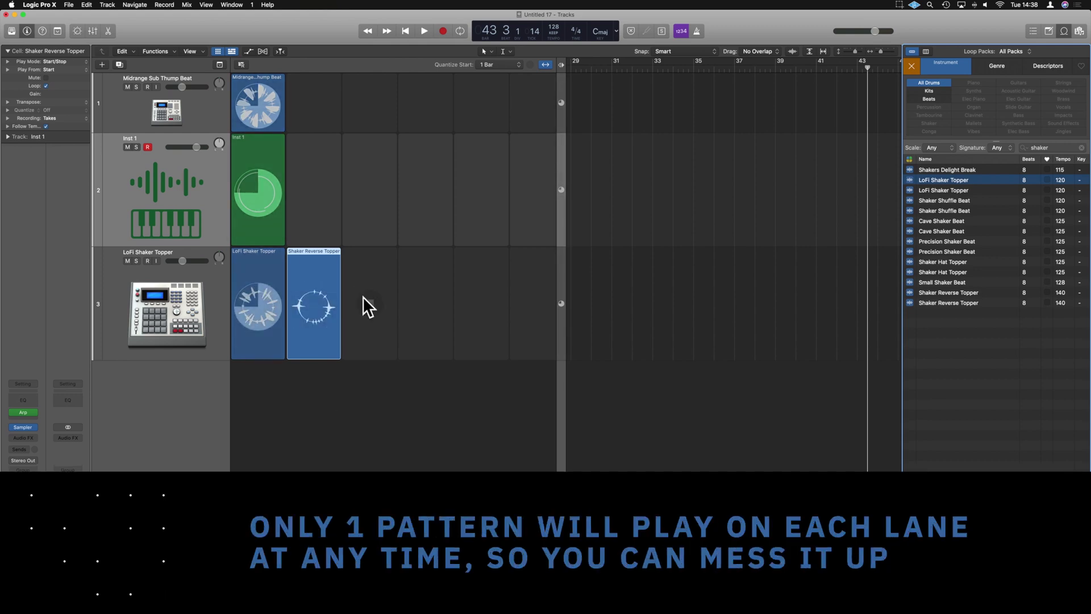
Alternate the shaker lane from LoFi Shaker Topper to Shaker Reverse Topper and back to LoFi.
mouse_move(239, 311)
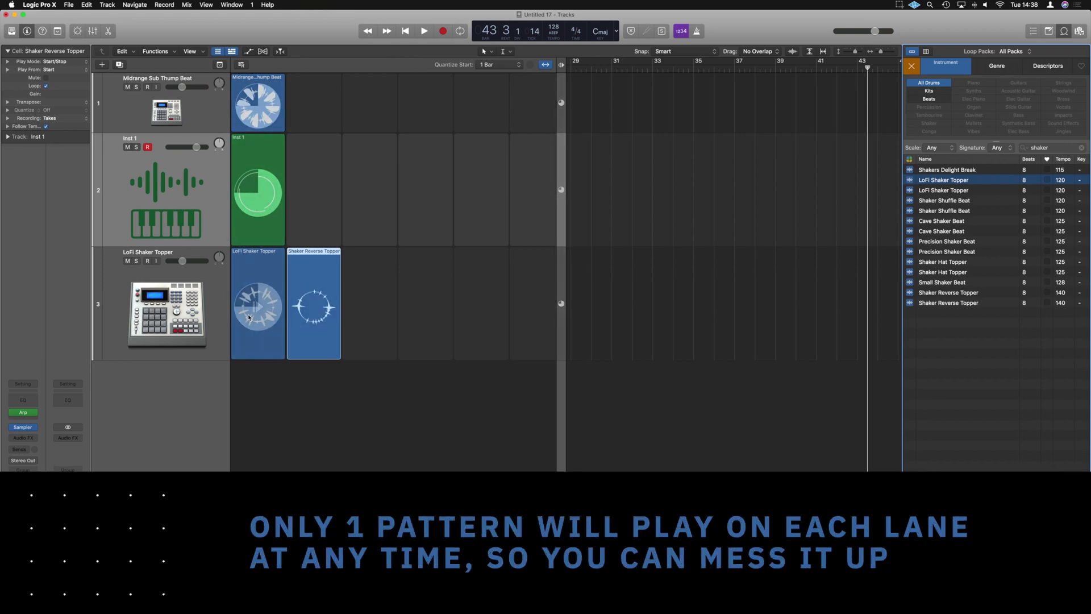
left_click(257, 316)
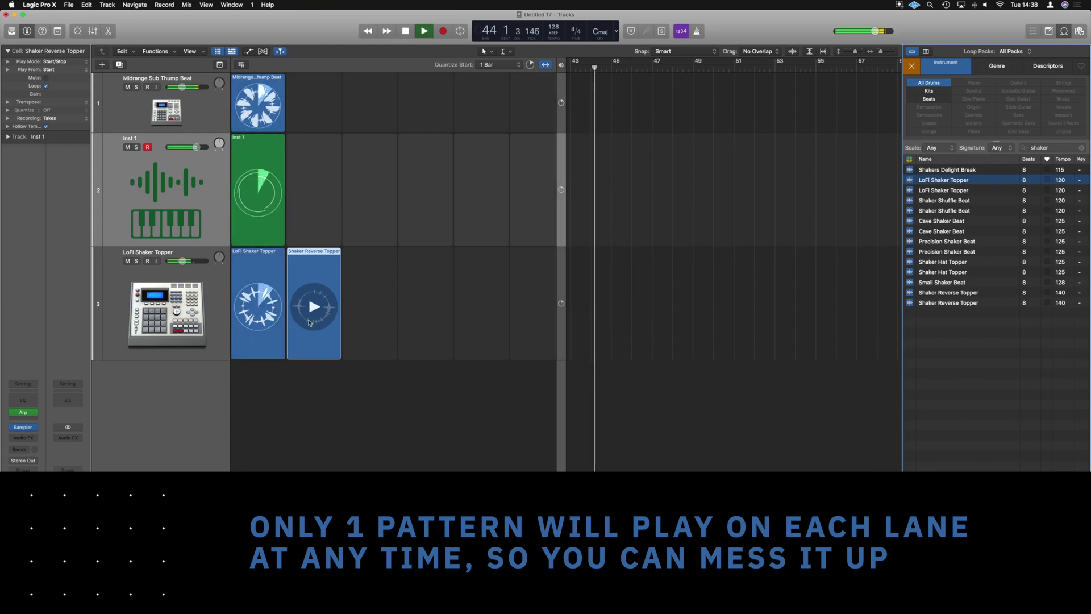
left_click(318, 314)
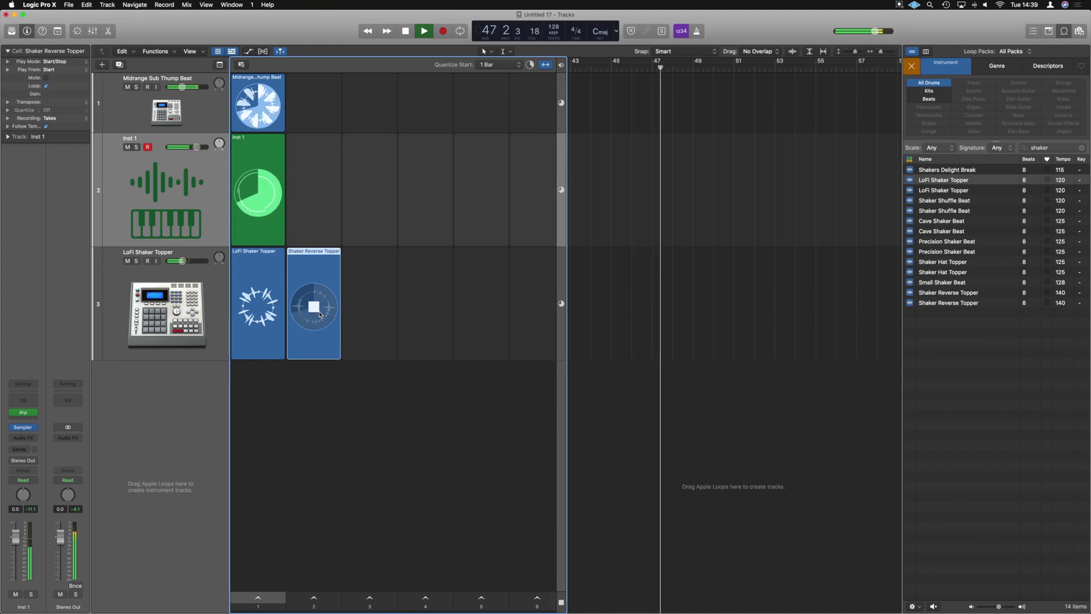
left_click(258, 310)
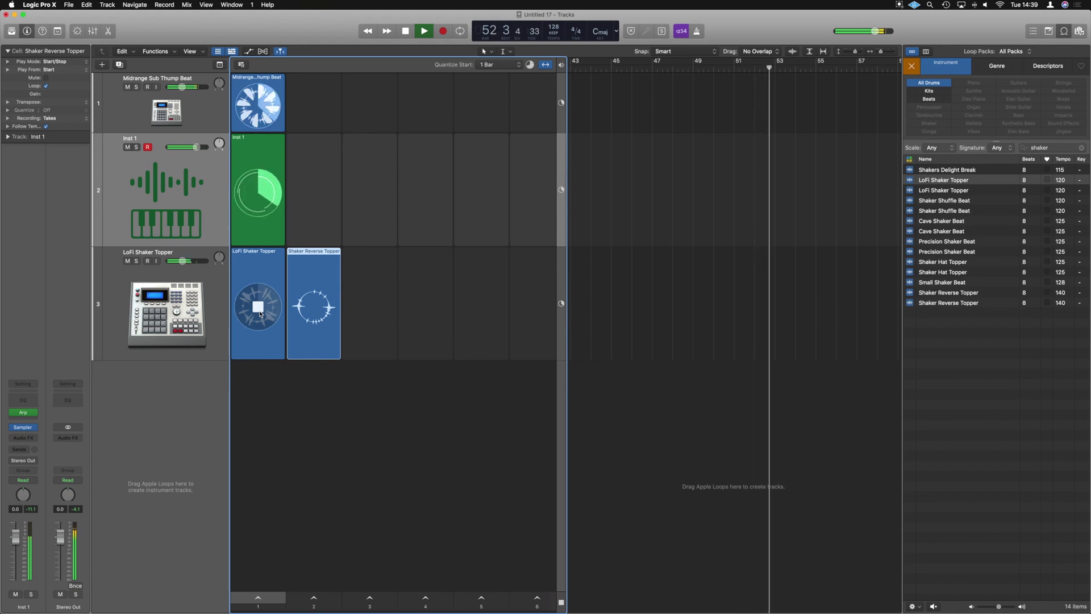
Deselect the shaker cell and start recording the Live Loops performance to the timeline.
left_click(336, 390)
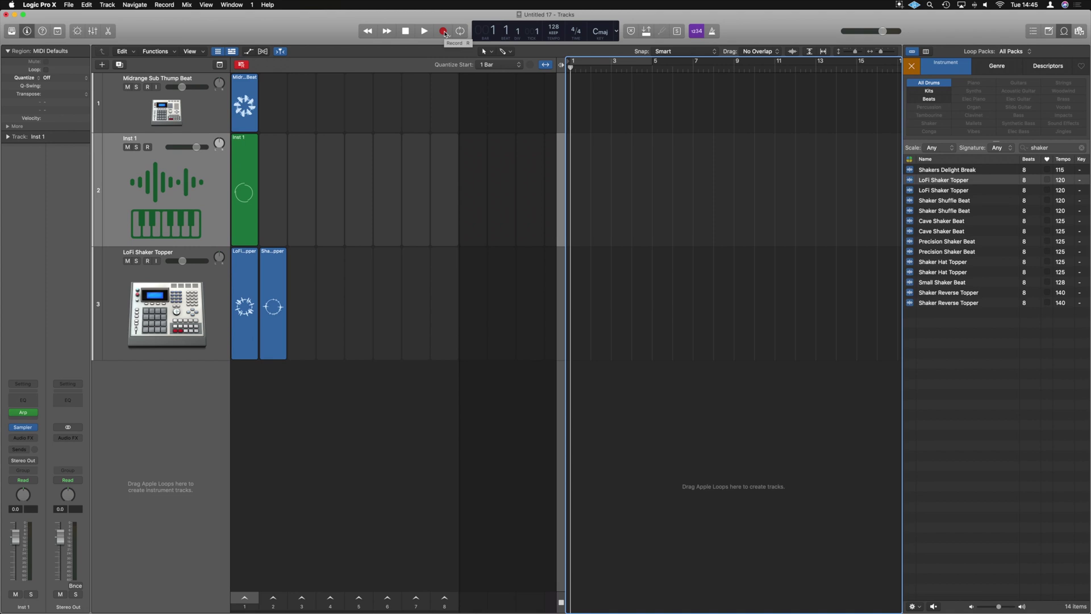
left_click(444, 32)
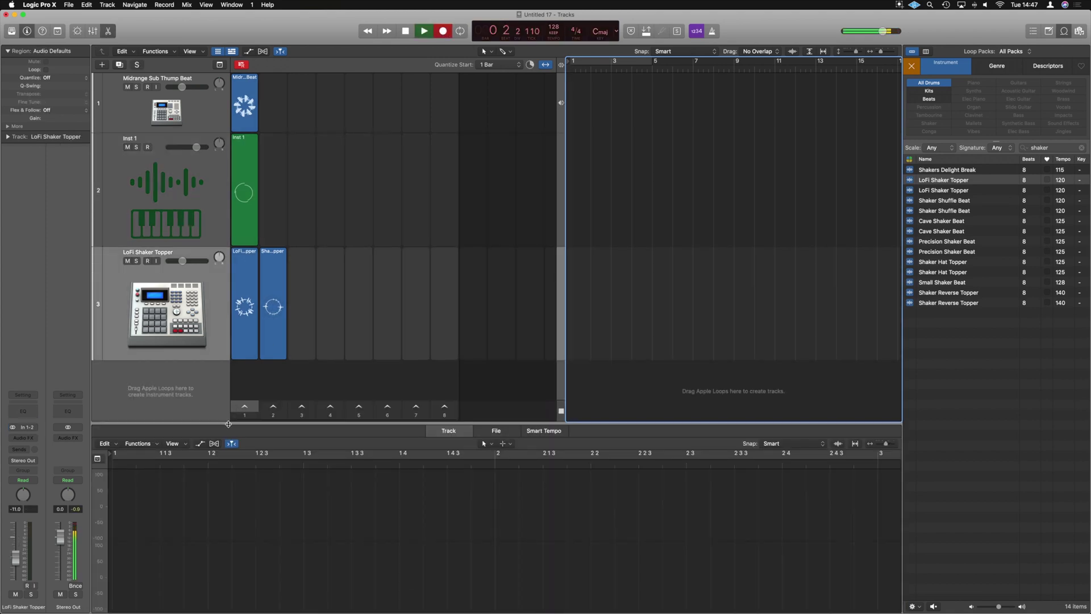
Launch Scene 1, swap to Shaker Reverse Topper, drop the drums out and back in, then stop recording.
left_click(243, 408)
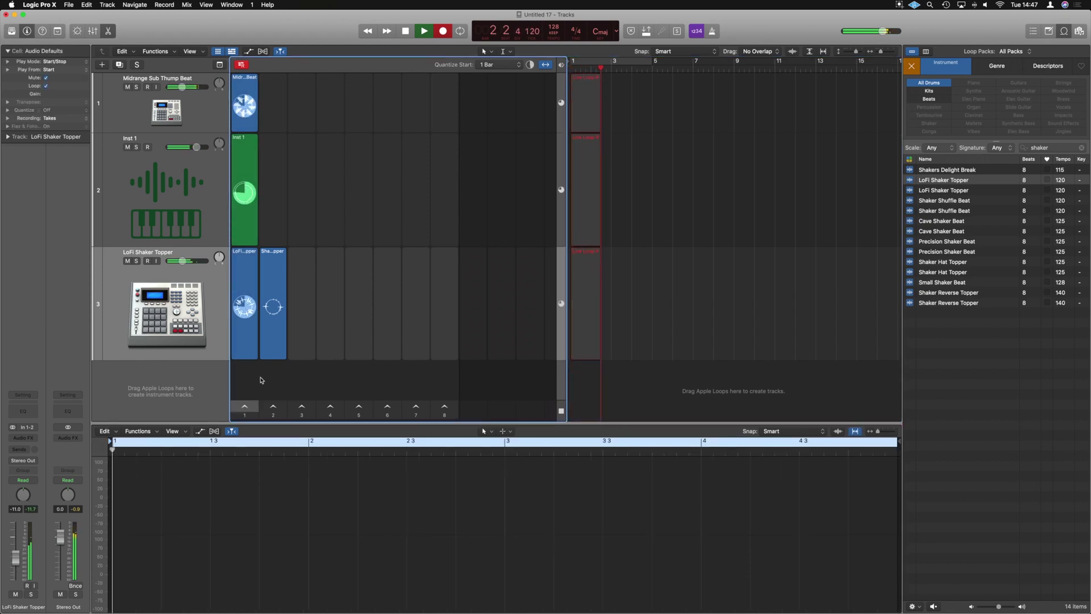
left_click(278, 308)
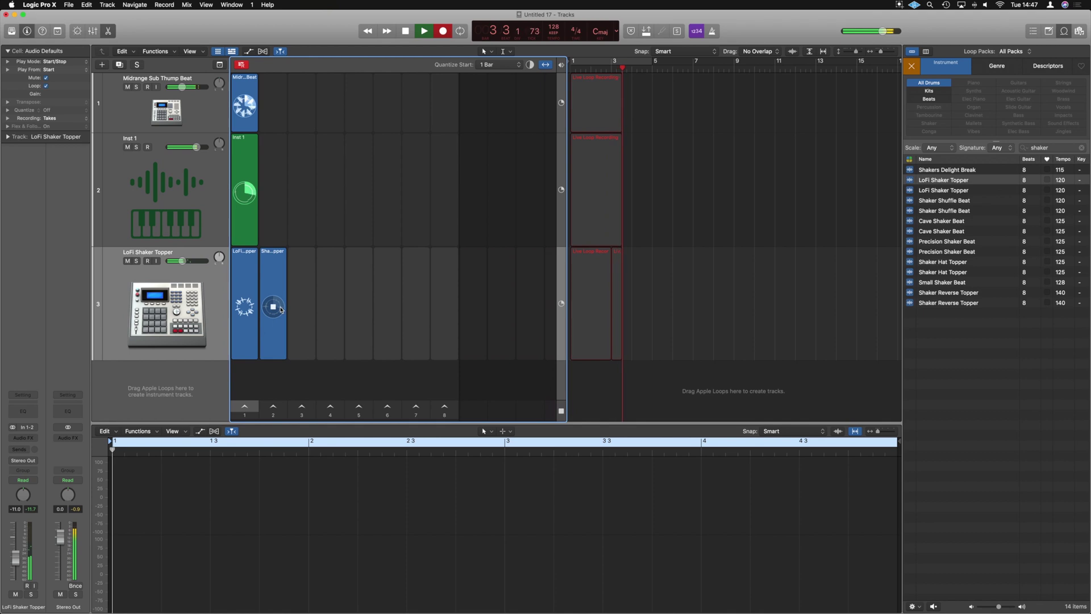
left_click(245, 110)
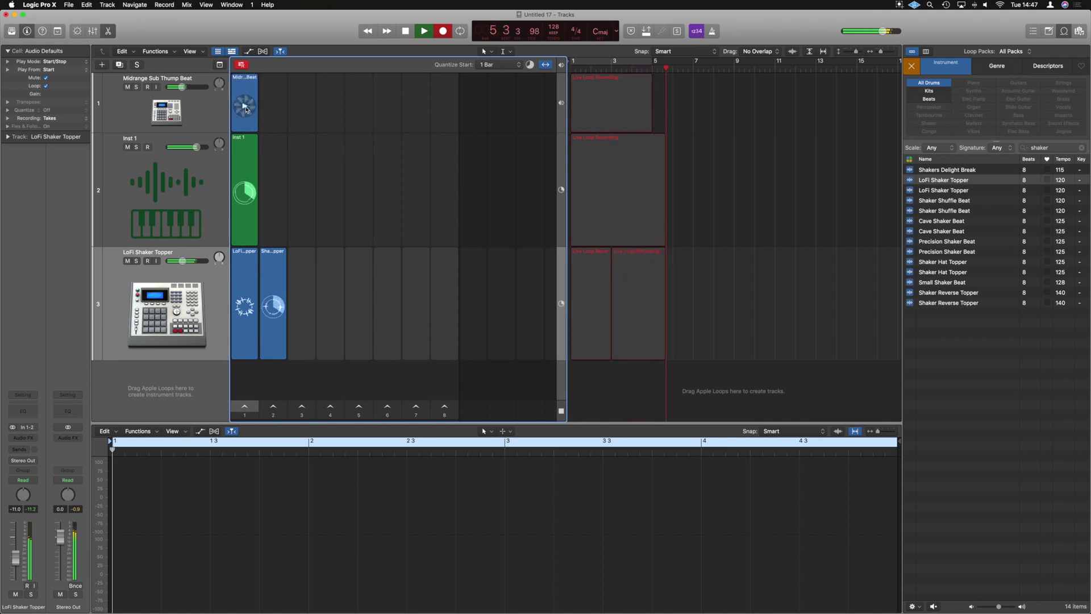
left_click(246, 109)
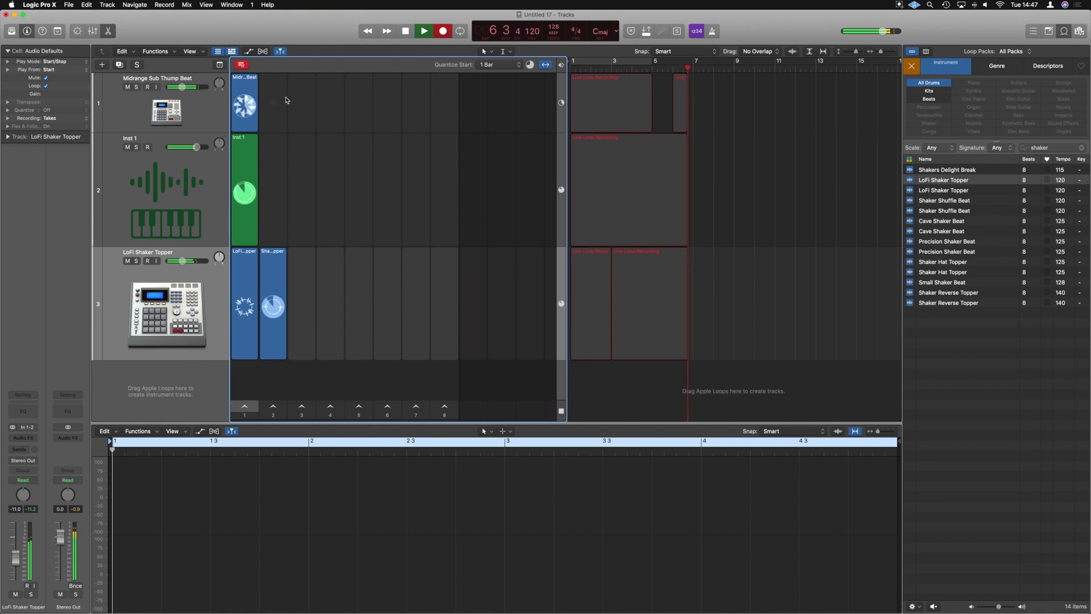
left_click(406, 31)
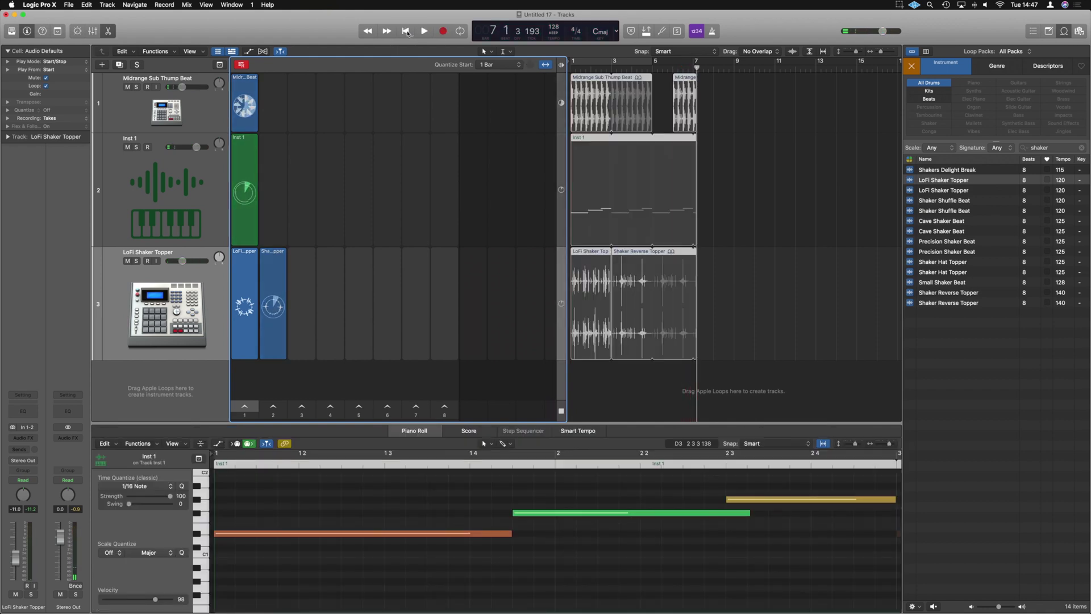
From bar 1, hide the Live Loops grid, play the recorded arrangement and zoom in on its bars.
left_click(405, 31)
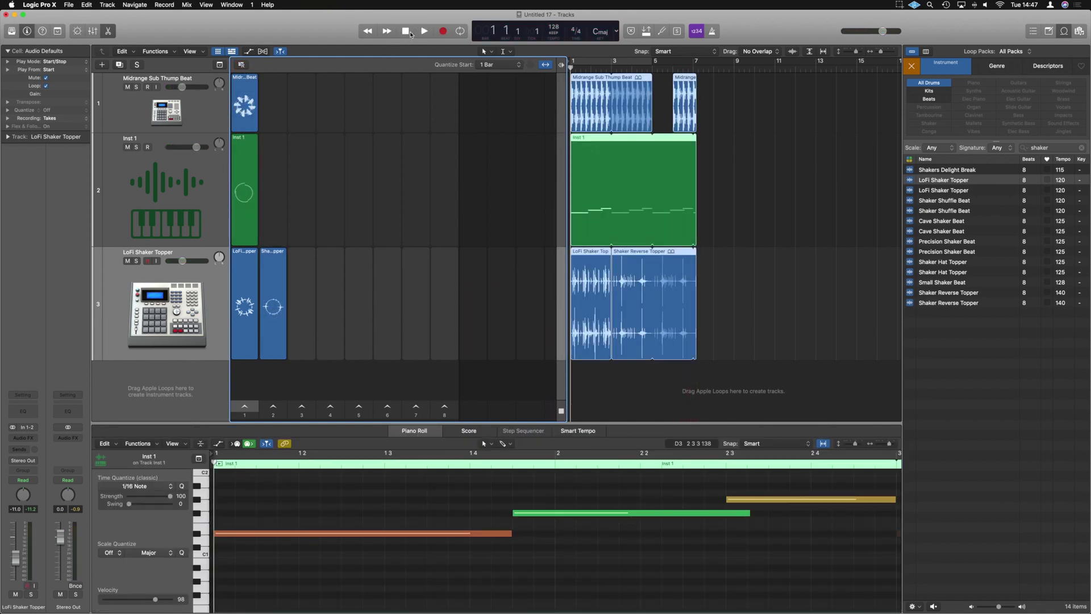
left_click(218, 52)
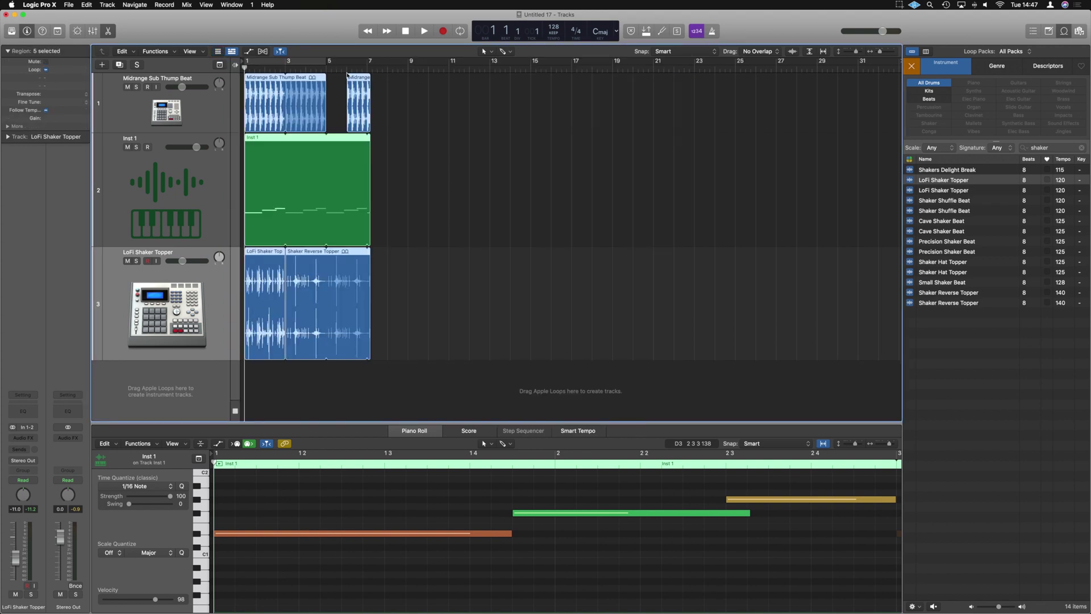
key("space")
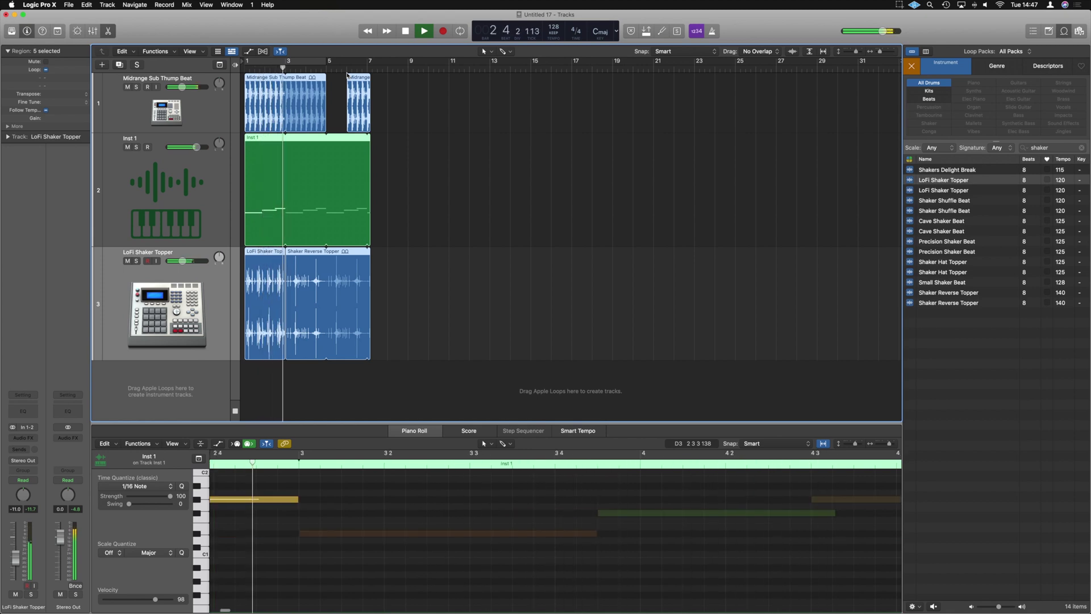
left_click(389, 142)
key("z")
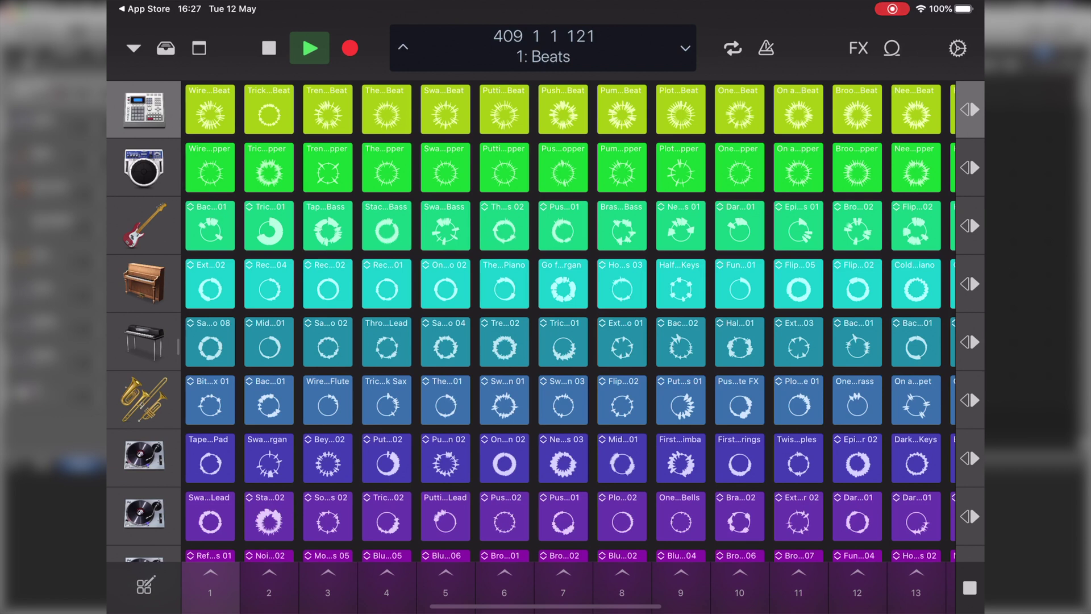
Launch scenes 1 and 2 from the iPad, stop the bass and second-row cells, then start the third-column cell and flute.
left_click(210, 574)
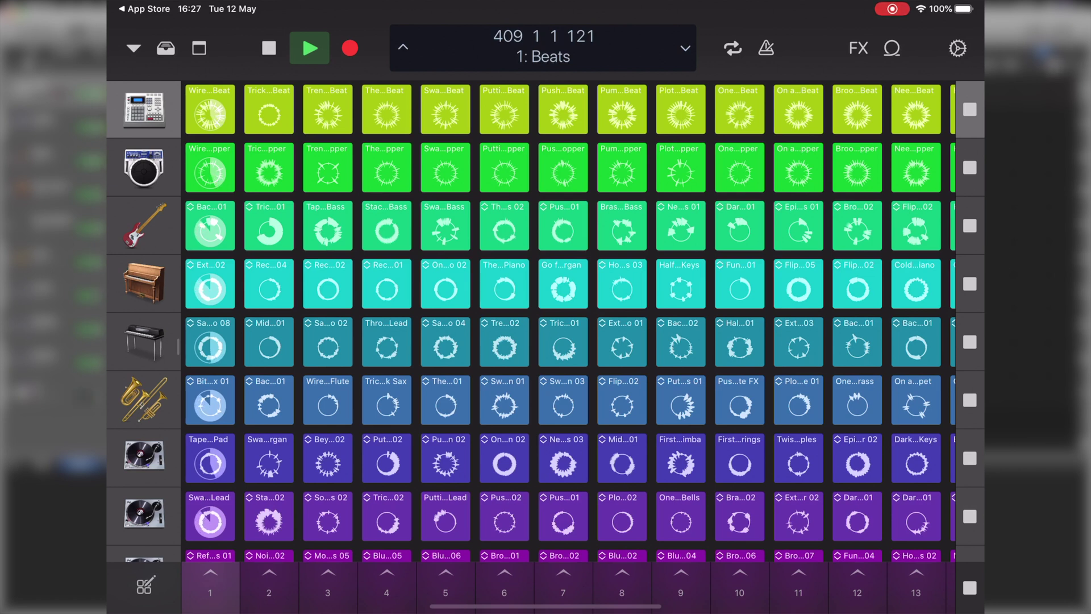
left_click(269, 574)
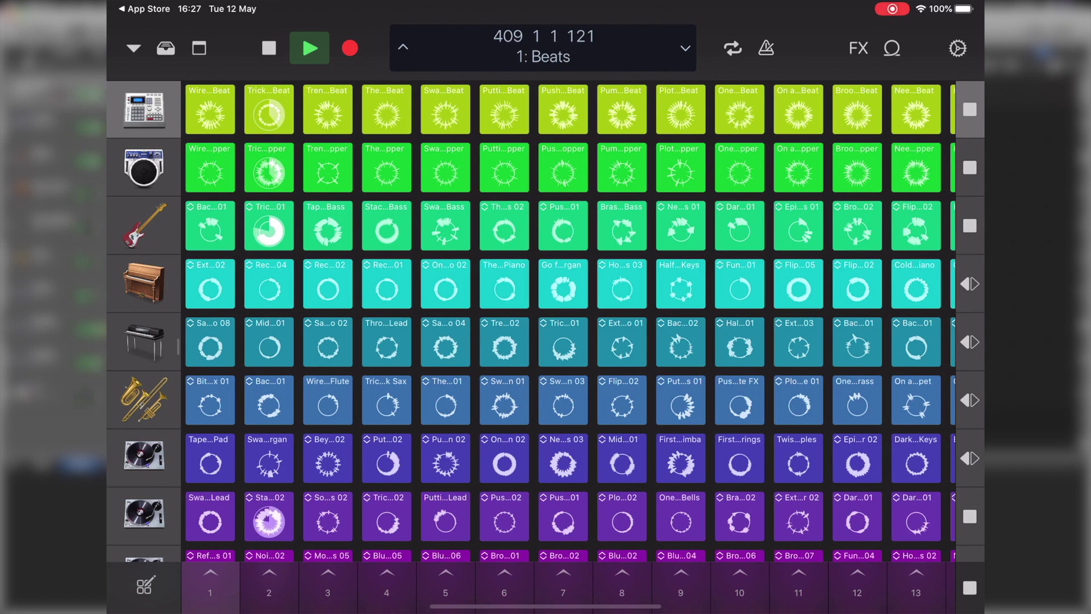
left_click(269, 230)
left_click(269, 172)
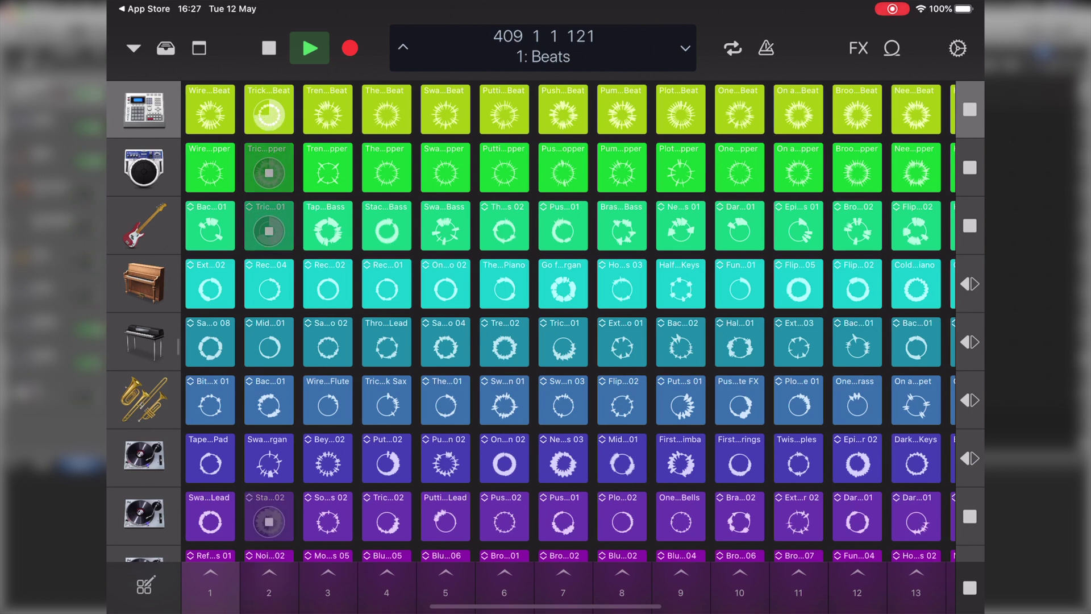
left_click(328, 173)
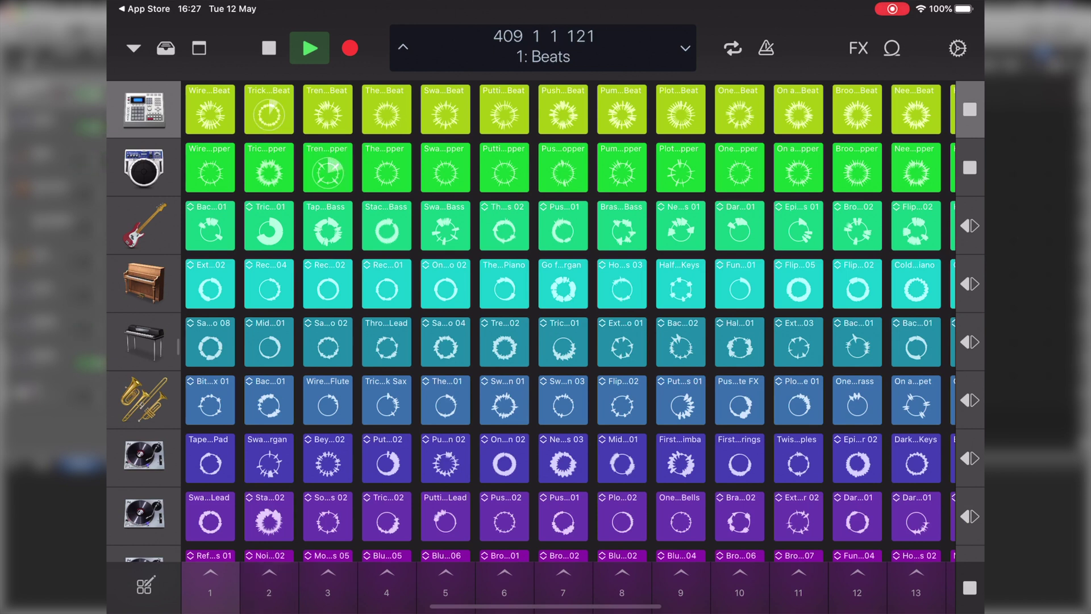
left_click(328, 401)
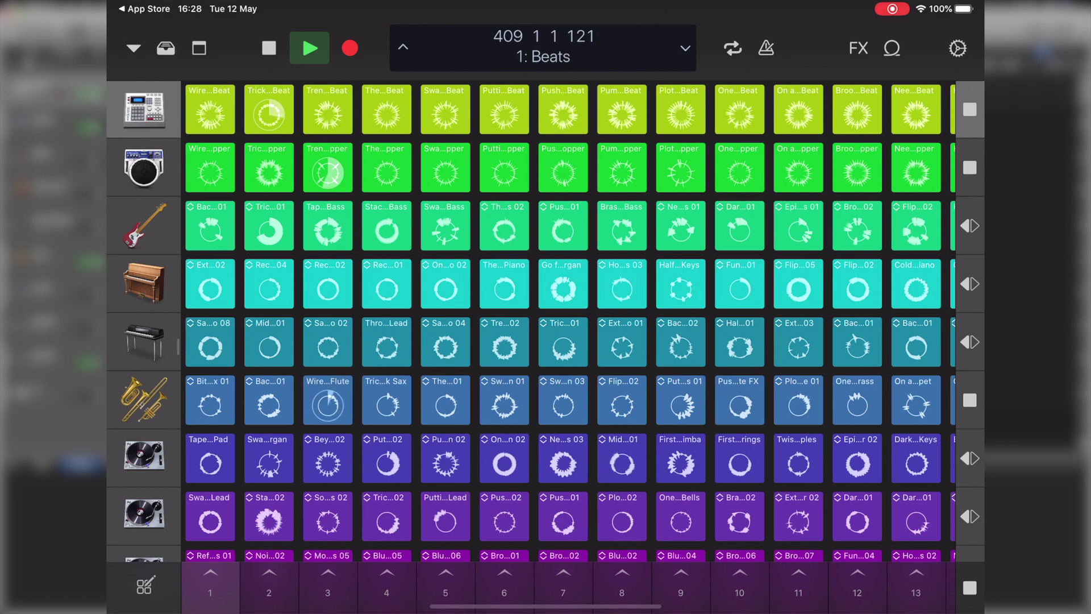